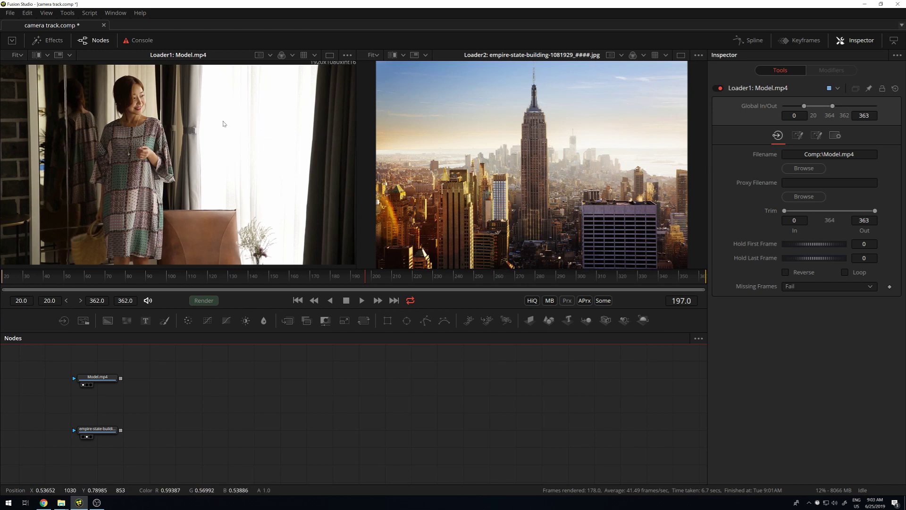
# Select the Model.mp4 footage node in the node graph.
pyautogui.click(109, 378)
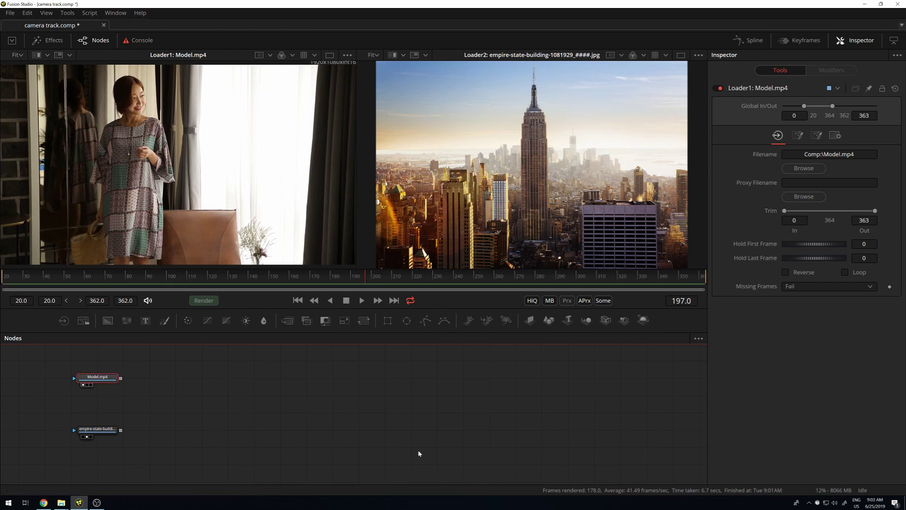
# Add a Luma Keyer after Model.mp4 and show its result in the right viewer.
pyautogui.hotkey('shift', 'space')
pyautogui.write('crop')
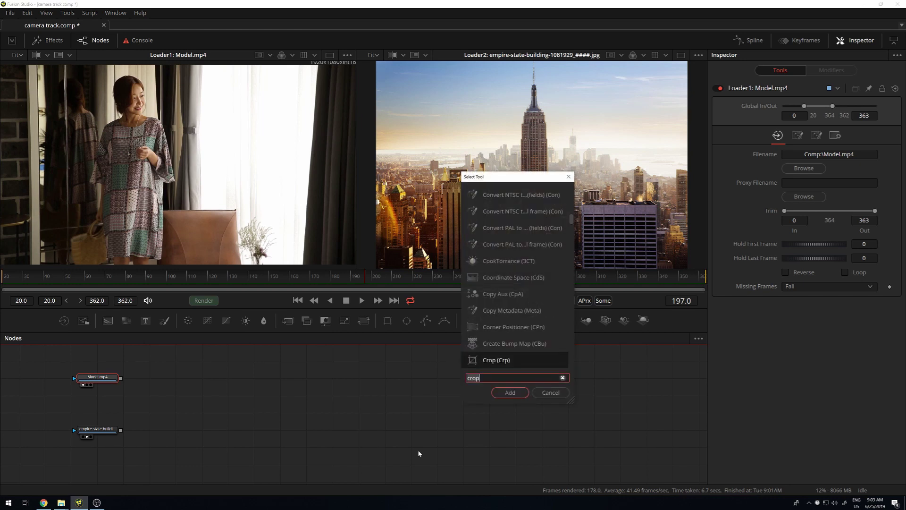
pyautogui.write('luma')
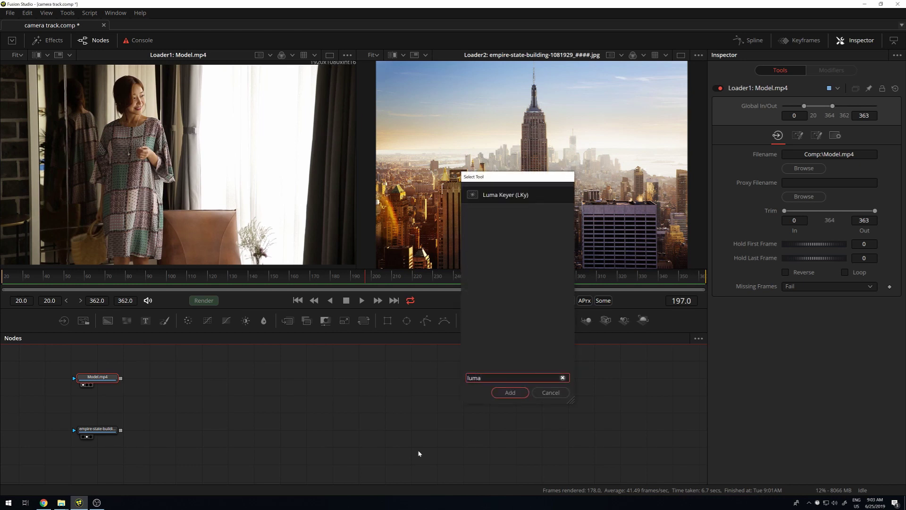
pyautogui.press('Return')
pyautogui.moveTo(170, 380); pyautogui.dragTo(197, 380)
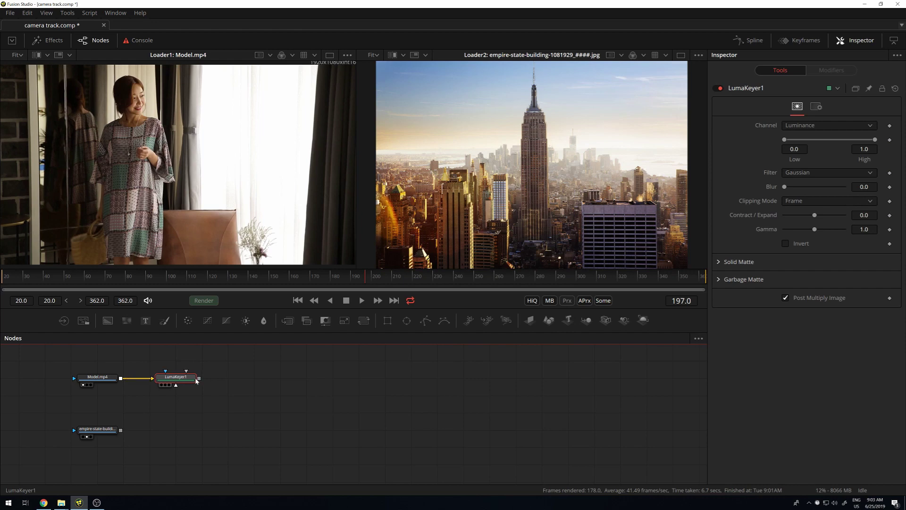
pyautogui.press('2')
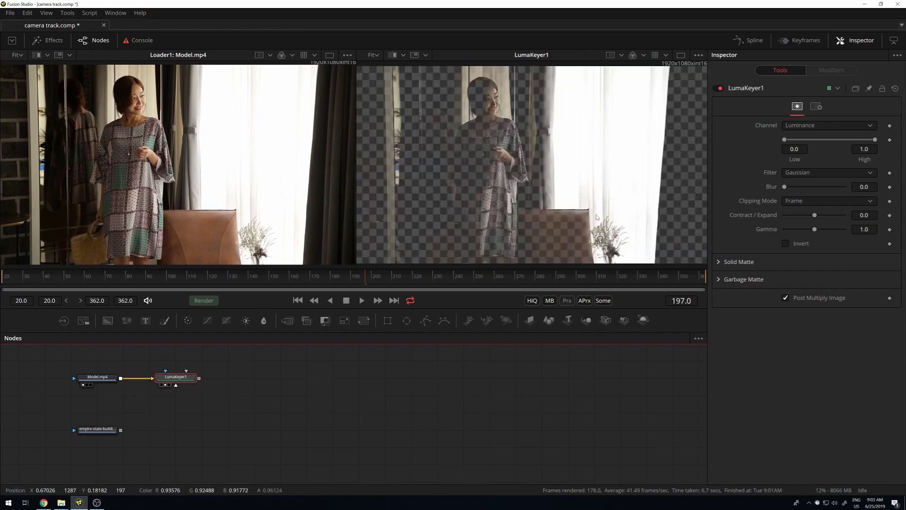
# Invert the Luma Keyer, raise low to about 0.3, and lower high and gamma.
pyautogui.scroll(2, 576, 168)
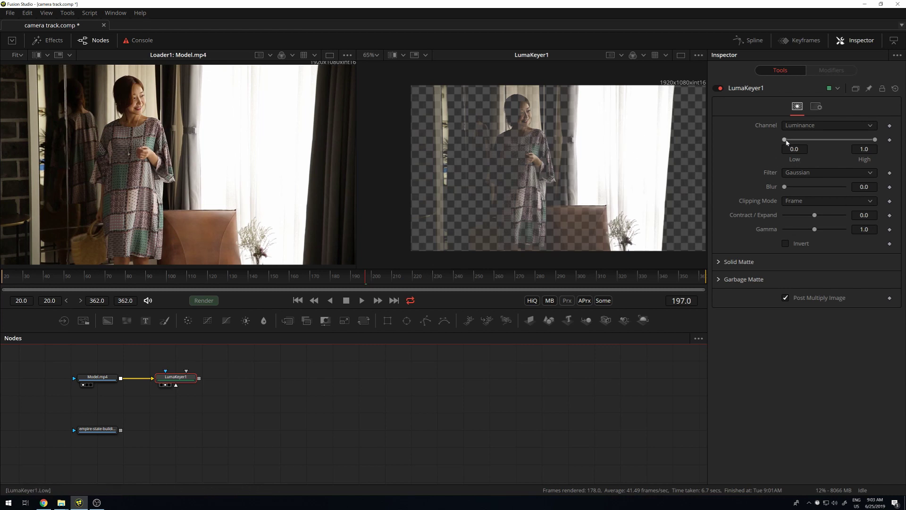
pyautogui.click(785, 141)
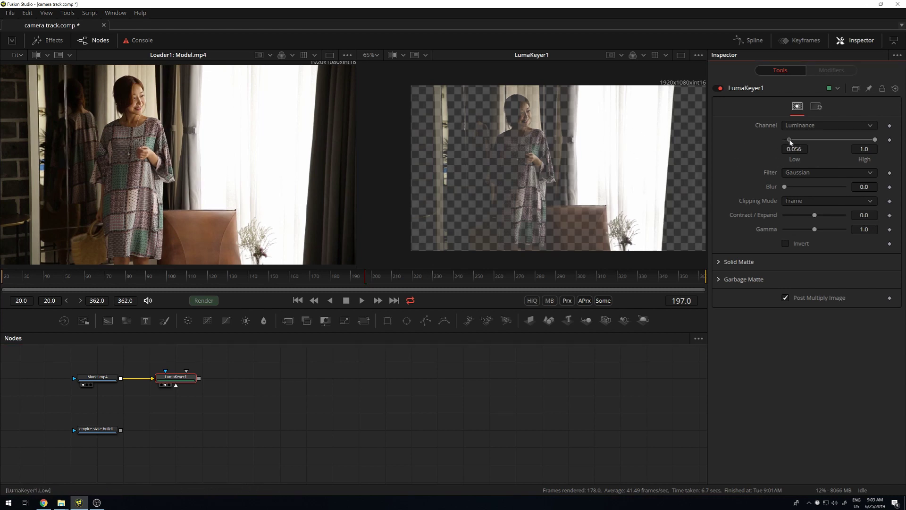
pyautogui.click(786, 244)
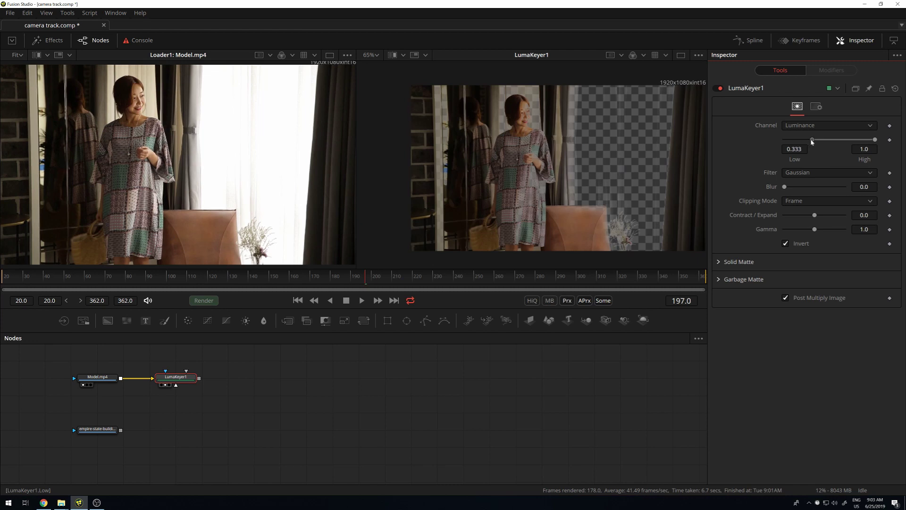
pyautogui.moveTo(818, 142); pyautogui.dragTo(809, 144)
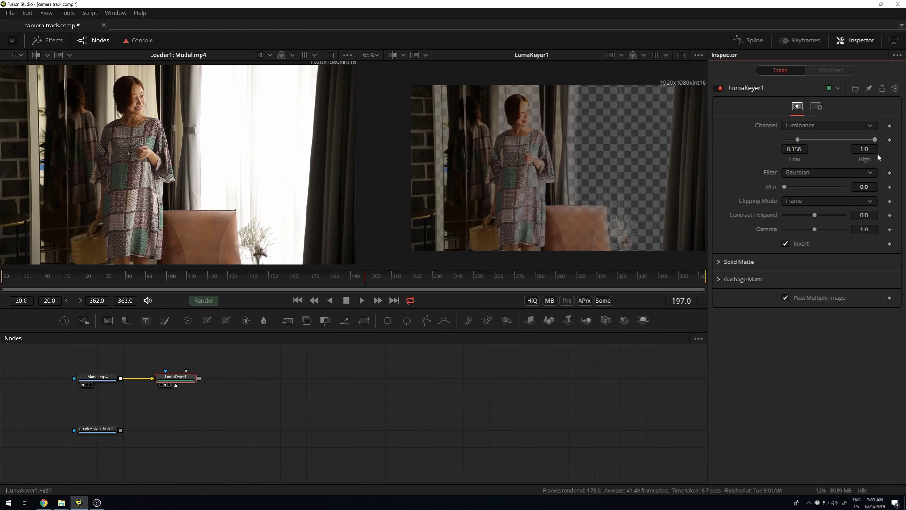
pyautogui.moveTo(875, 140); pyautogui.dragTo(883, 141)
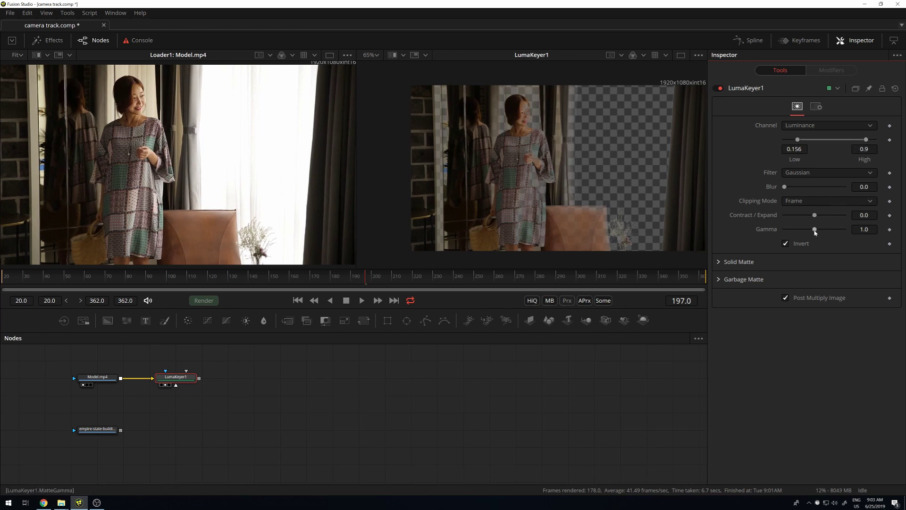
pyautogui.moveTo(804, 233); pyautogui.dragTo(799, 234)
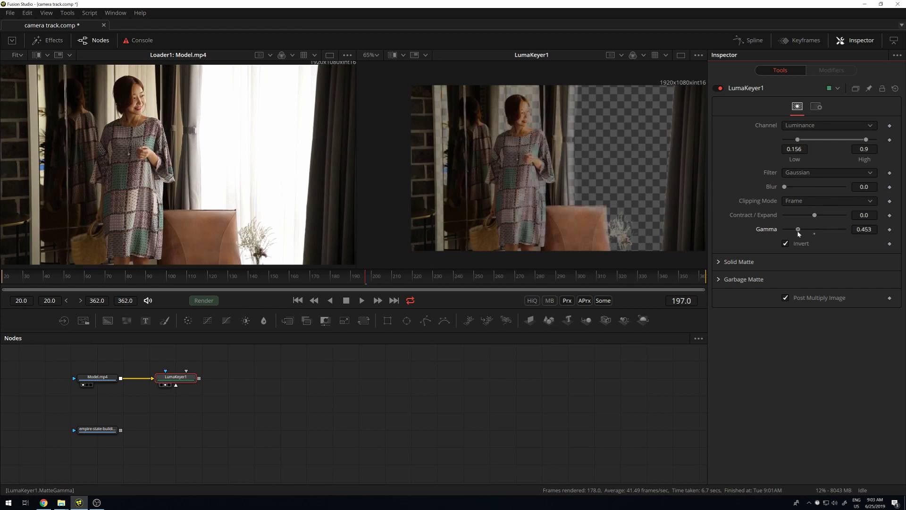
# Fine-tune the Luma Keyer's gamma and high threshold toward high 0.922, gamma 0.359.
pyautogui.scroll(4, 602, 211)
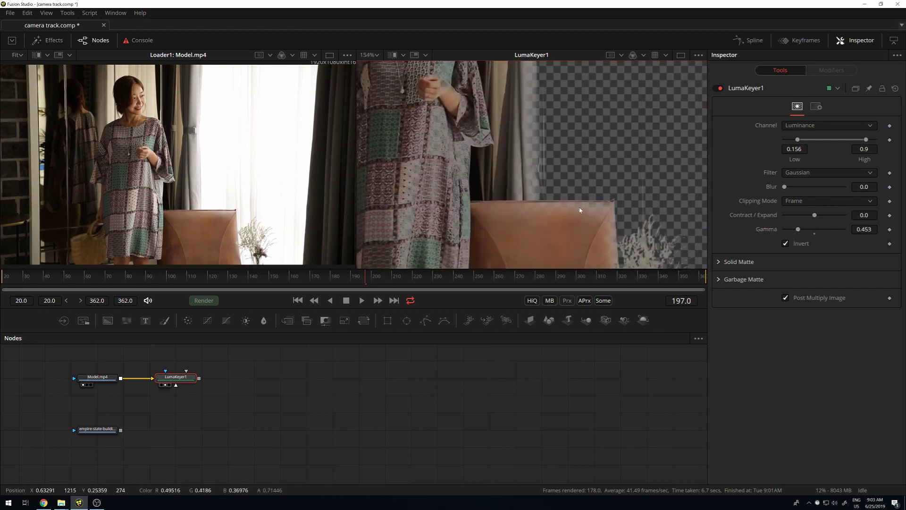
pyautogui.moveTo(798, 230); pyautogui.dragTo(790, 235)
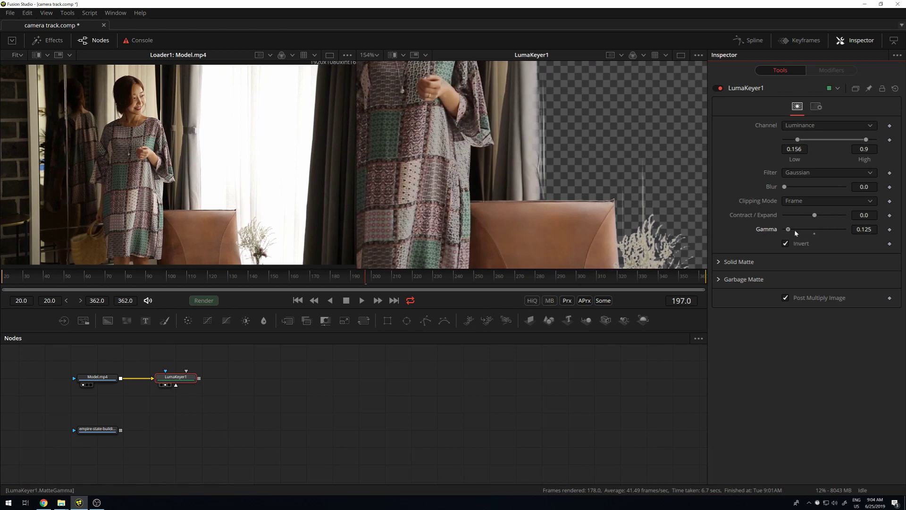
pyautogui.moveTo(796, 232); pyautogui.dragTo(801, 232)
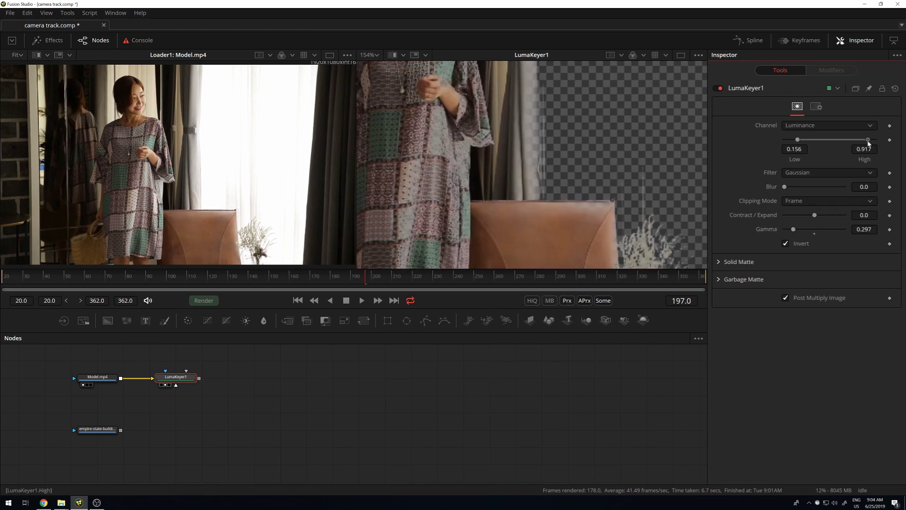
pyautogui.moveTo(869, 143); pyautogui.dragTo(872, 142)
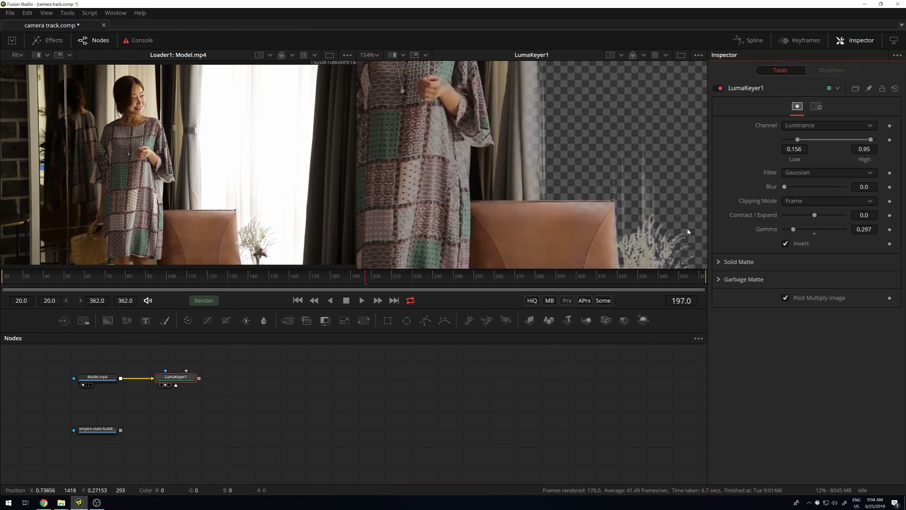
pyautogui.moveTo(794, 230); pyautogui.dragTo(791, 231)
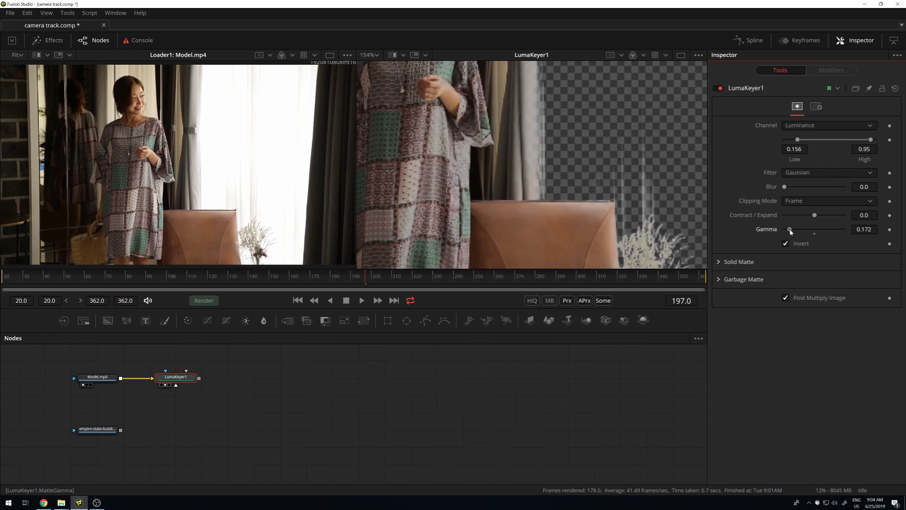
pyautogui.scroll(-2, 602, 196)
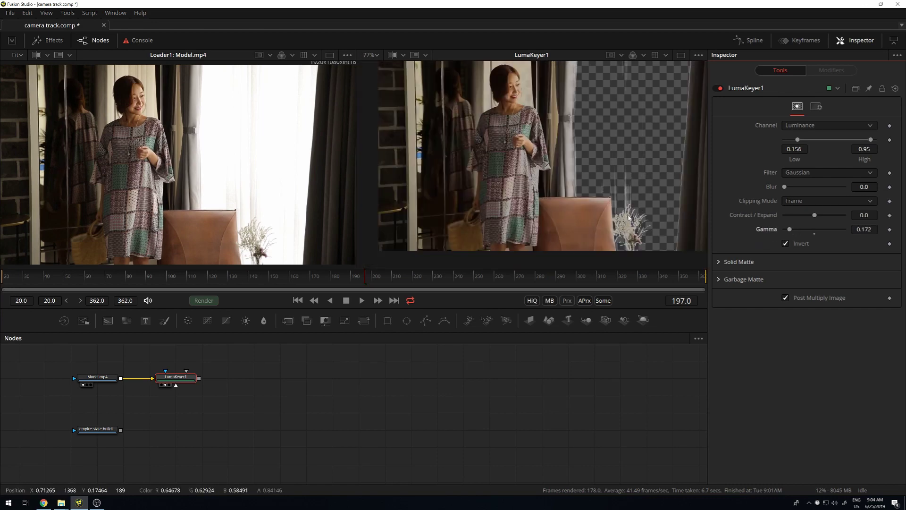
pyautogui.scroll(1, 628, 217)
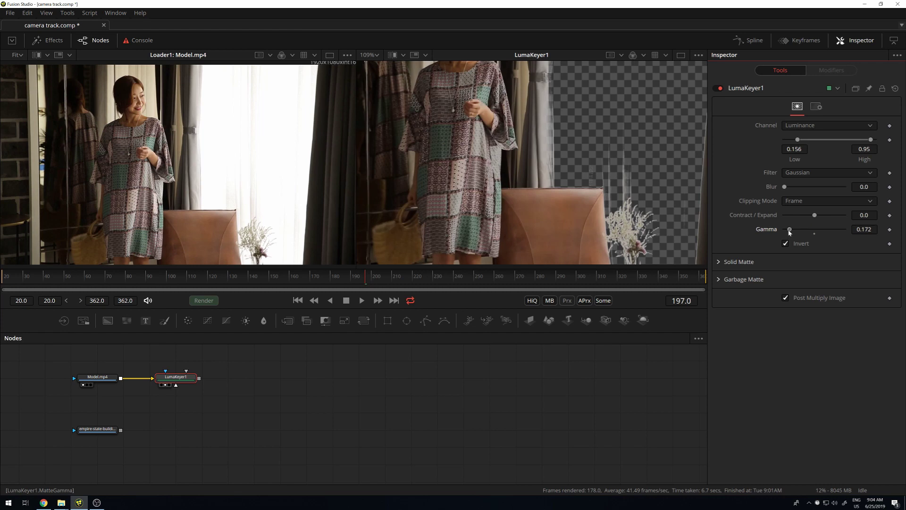
pyautogui.moveTo(790, 231); pyautogui.dragTo(797, 231)
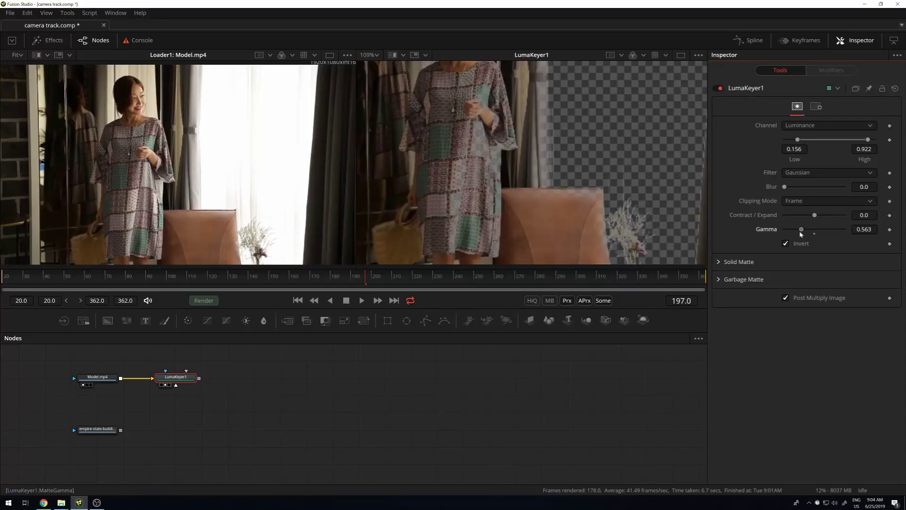
# Zoom the viewer in and out to inspect the curtain detail in the key.
pyautogui.scroll(-2, 629, 147)
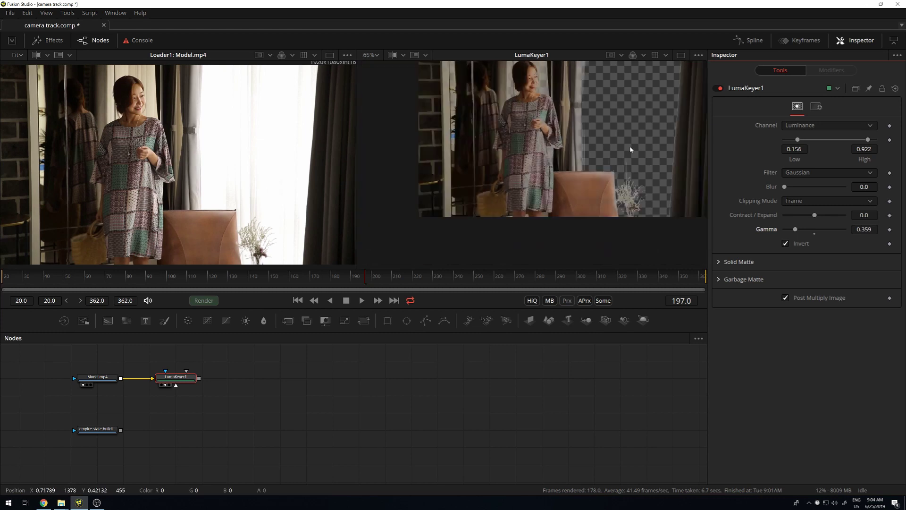
pyautogui.scroll(-1, 623, 136)
pyautogui.scroll(-1, 632, 139)
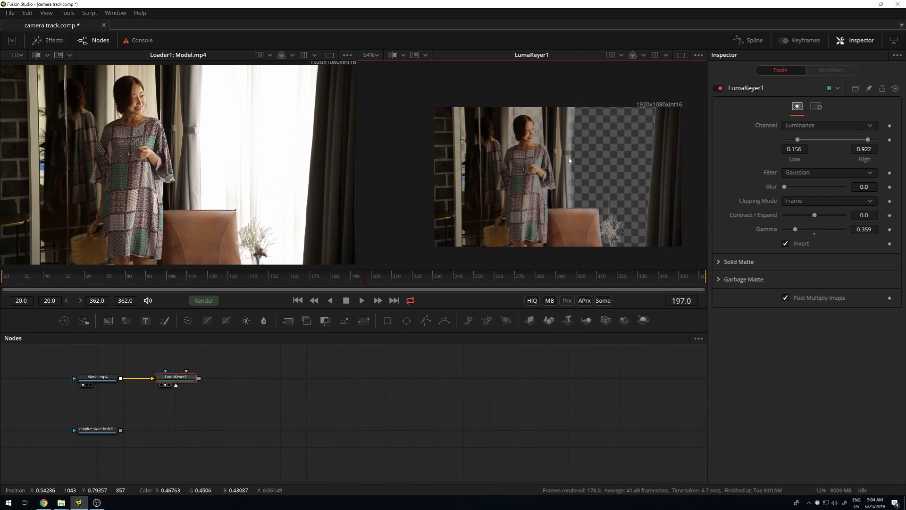
pyautogui.scroll(3, 568, 122)
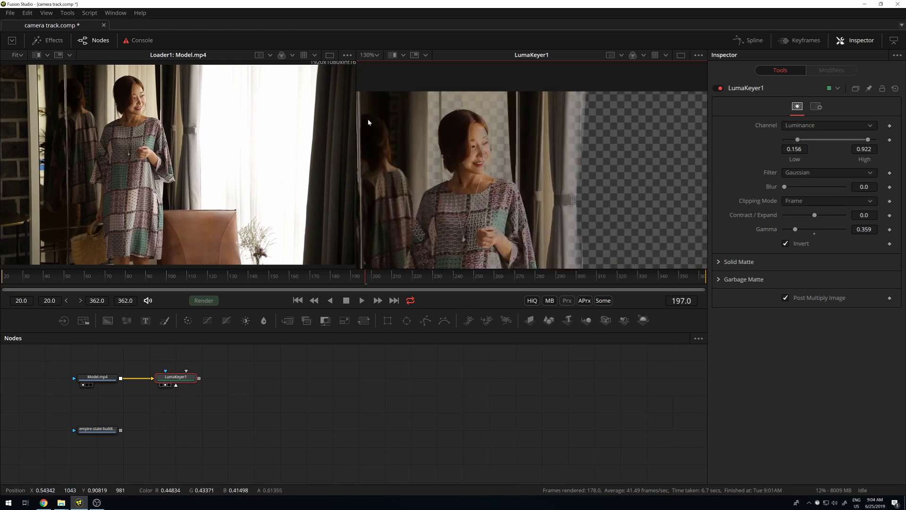
pyautogui.scroll(3, 195, 106)
pyautogui.scroll(3, 195, 137)
pyautogui.scroll(2, 198, 166)
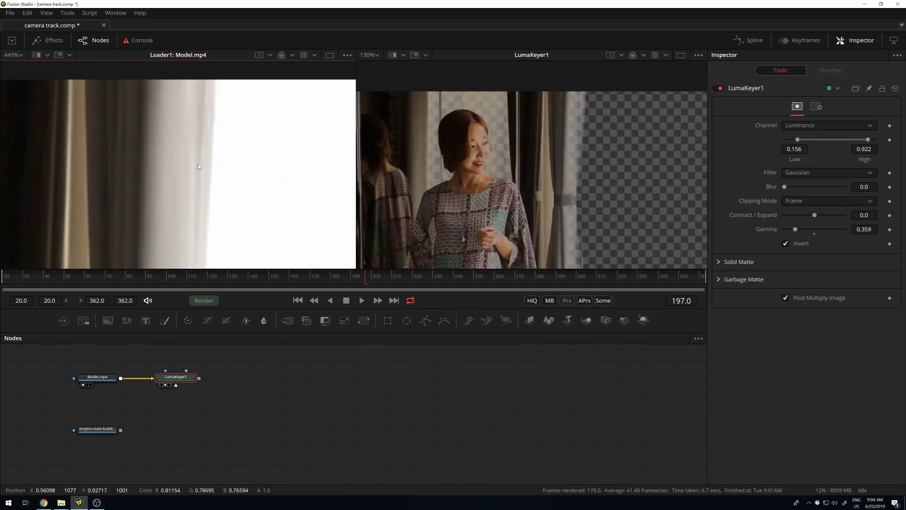
pyautogui.scroll(-2, 222, 157)
pyautogui.scroll(-2, 211, 196)
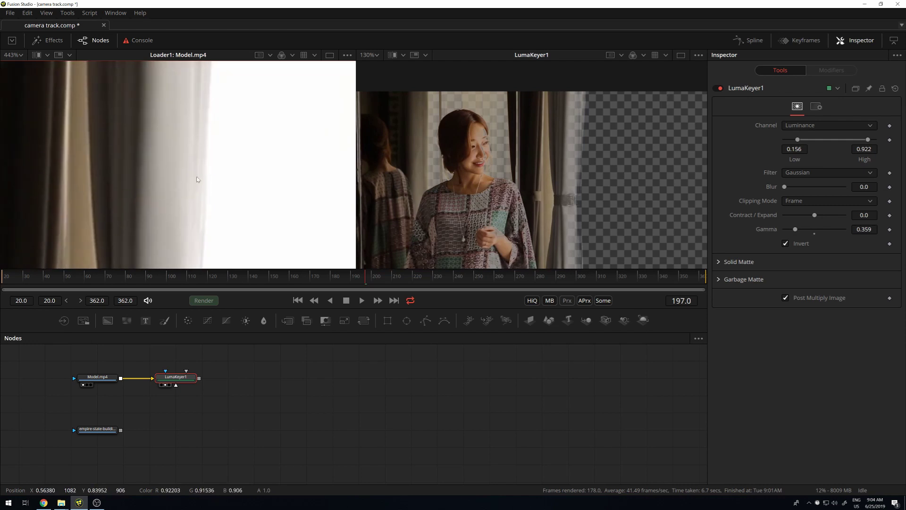
pyautogui.scroll(-2, 203, 187)
pyautogui.scroll(-2, 213, 179)
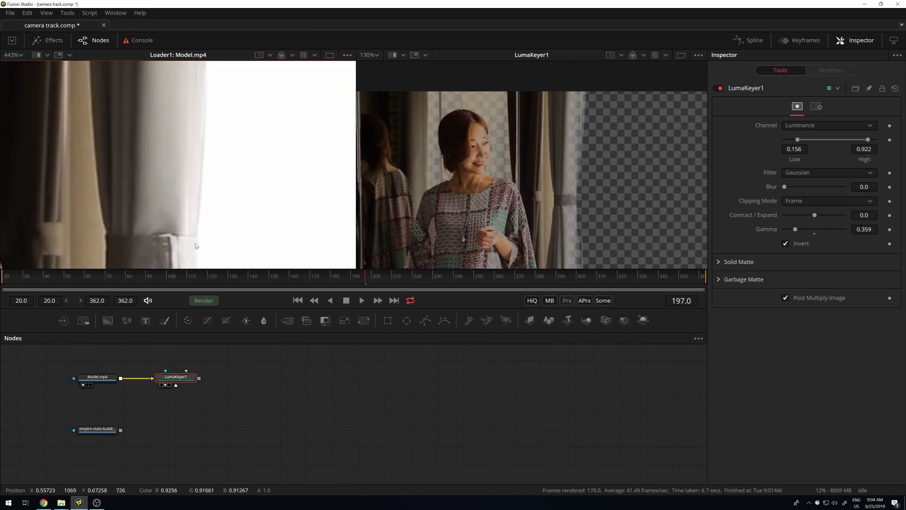
pyautogui.scroll(-3, 221, 175)
pyautogui.scroll(2, 276, 192)
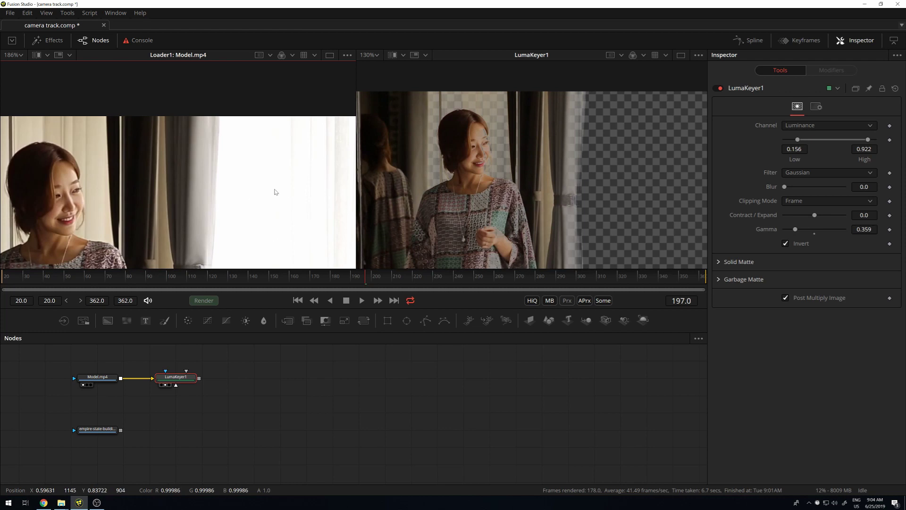
pyautogui.click(233, 386)
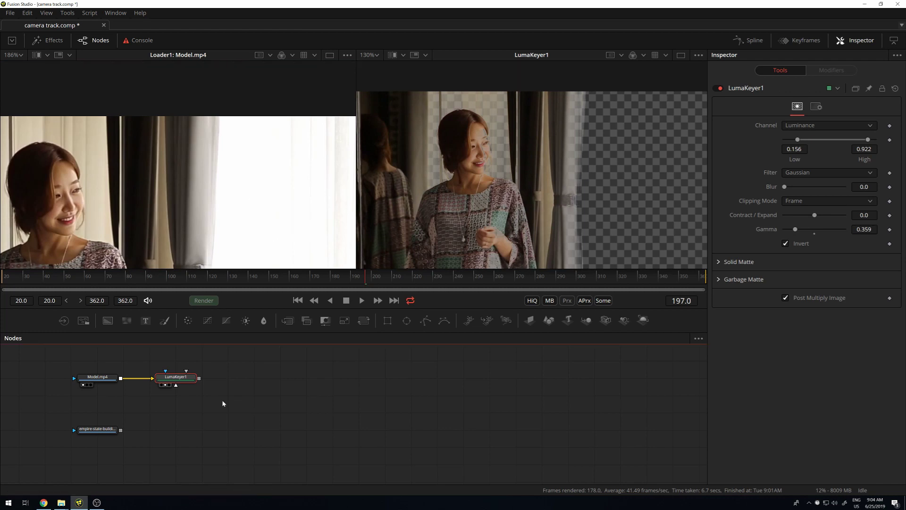
# Add a Polygon mask and return to the first frame with the viewers zoomed out.
pyautogui.moveTo(176, 377); pyautogui.dragTo(202, 377)
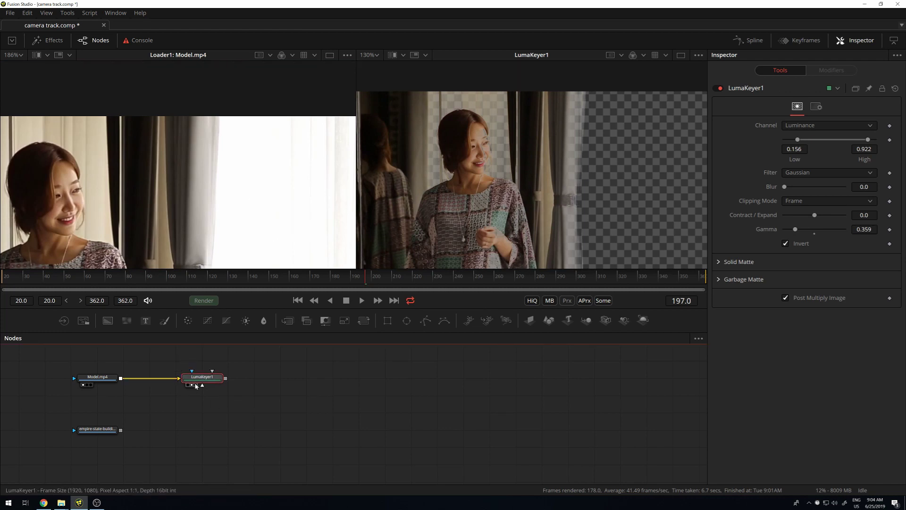
pyautogui.click(196, 361)
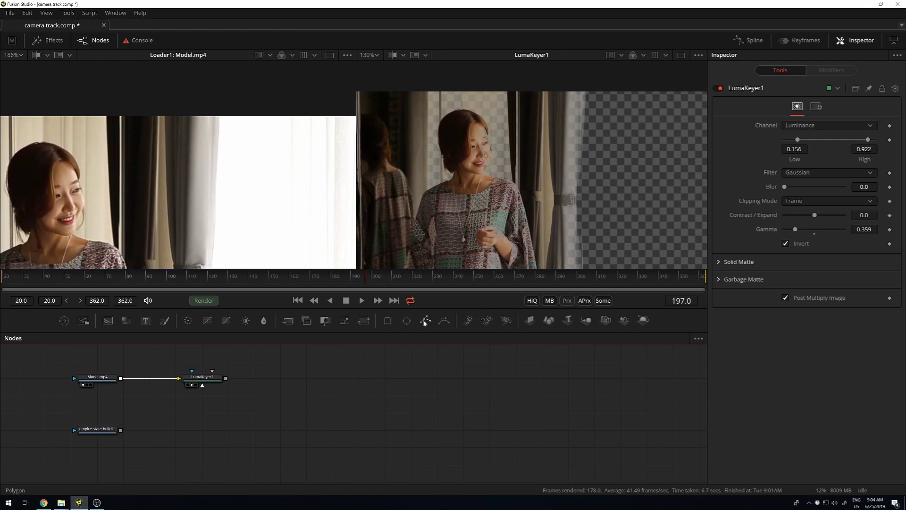
pyautogui.click(425, 321)
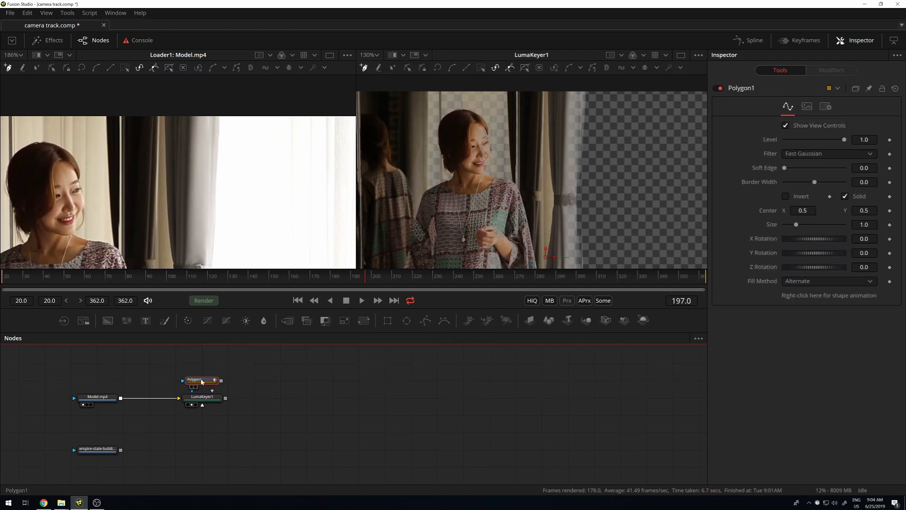
pyautogui.press('Home')
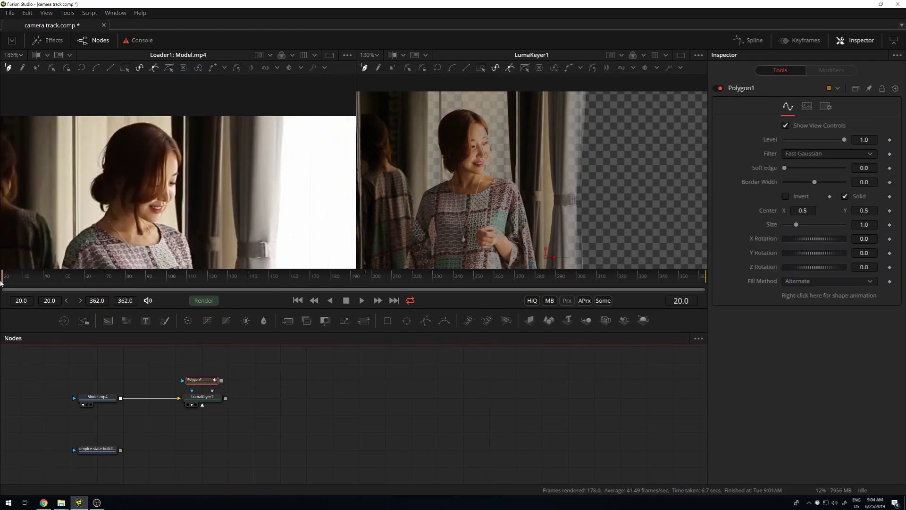
pyautogui.press('-')
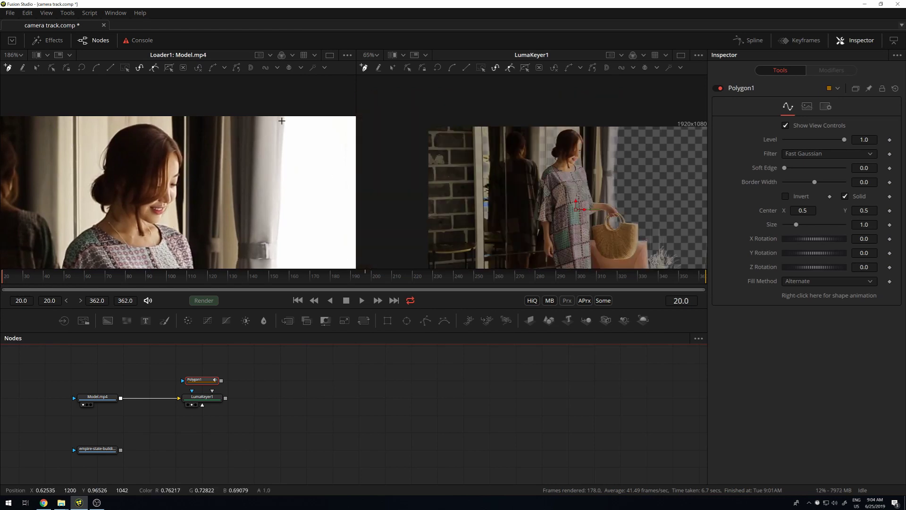
pyautogui.press('-')
pyautogui.moveTo(220, 150); pyautogui.dragTo(145, 183)
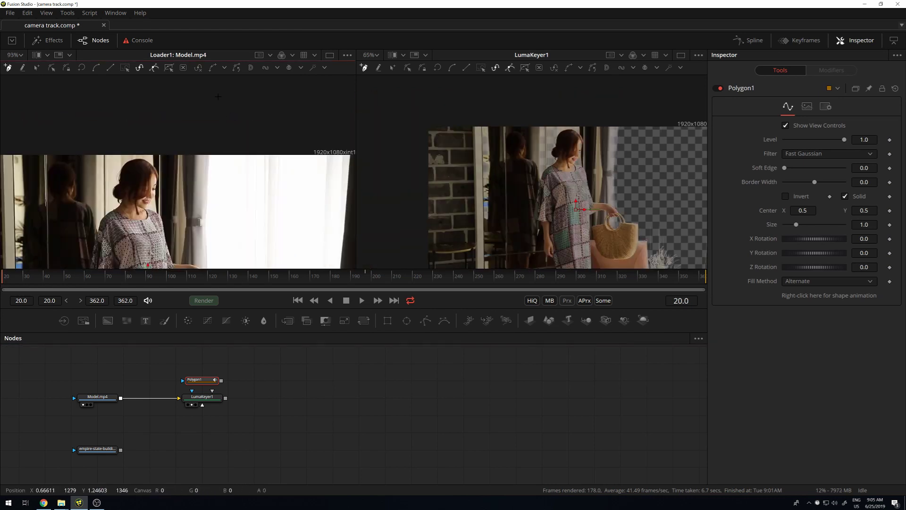
pyautogui.hscroll(2, 203, 165)
pyautogui.scroll(3, 216, 167)
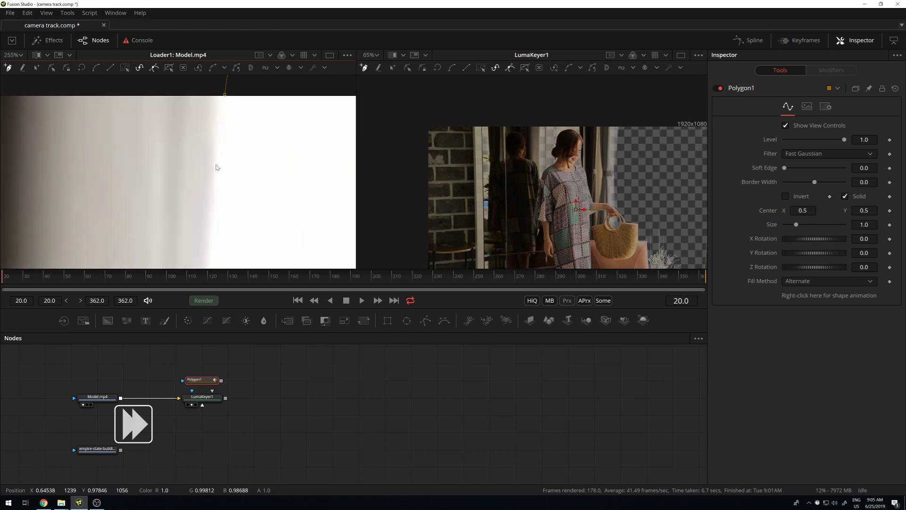
pyautogui.scroll(-2, 220, 97)
# Trace polygon points down the curtain edge beside the bright window.
pyautogui.click(221, 103)
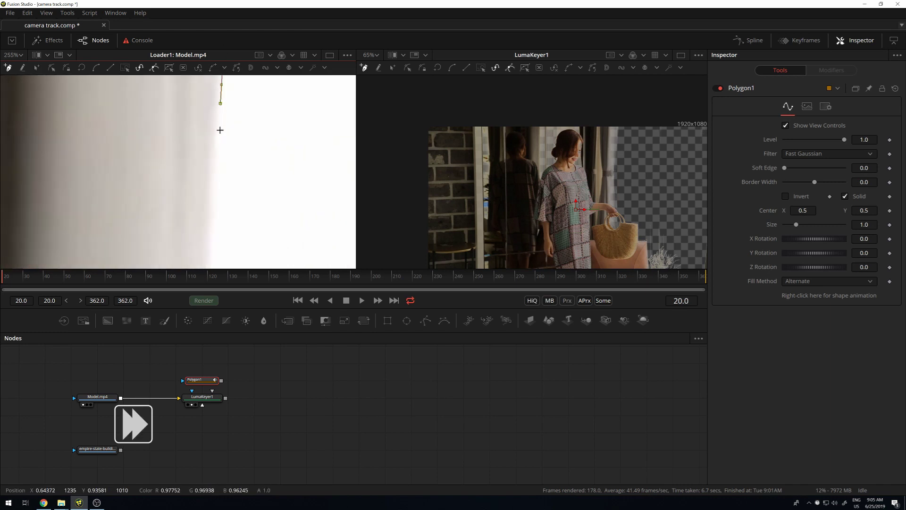
pyautogui.click(215, 147)
pyautogui.click(213, 202)
pyautogui.click(214, 257)
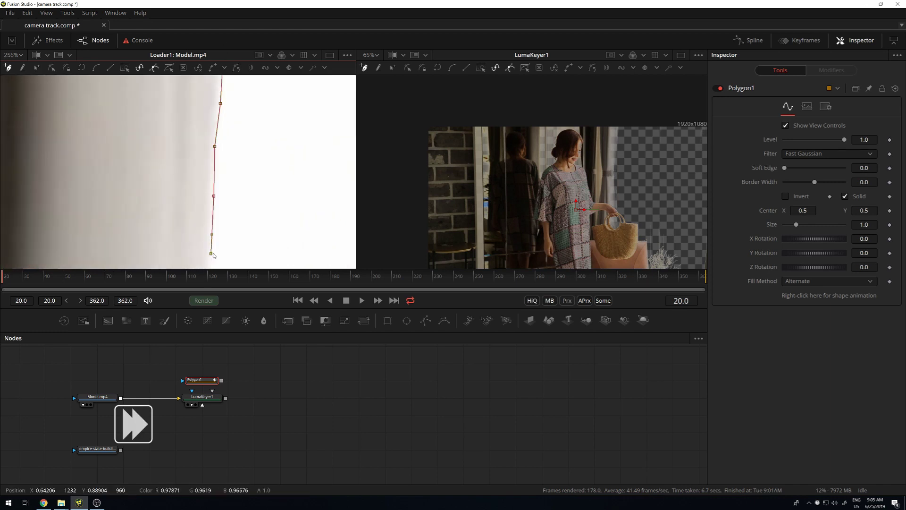
pyautogui.click(224, 139)
pyautogui.click(221, 185)
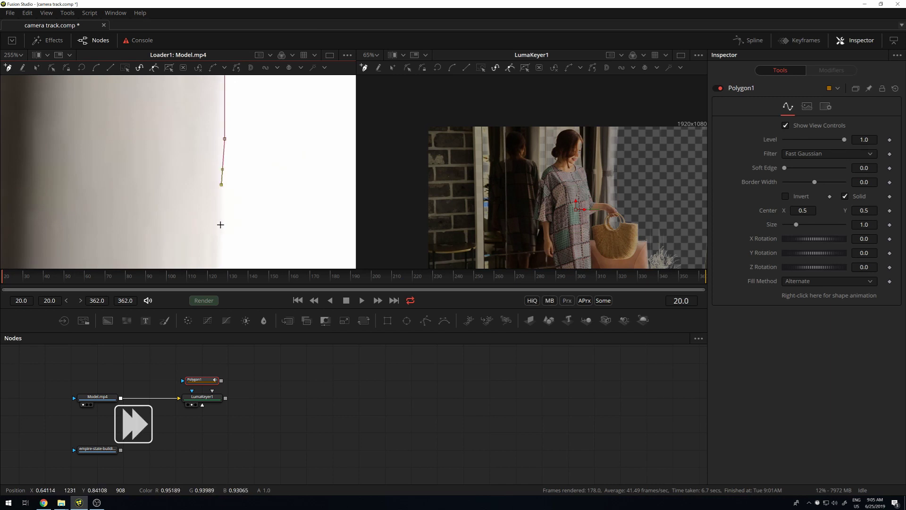
pyautogui.click(222, 227)
pyautogui.scroll(-2, 246, 115)
pyautogui.click(240, 138)
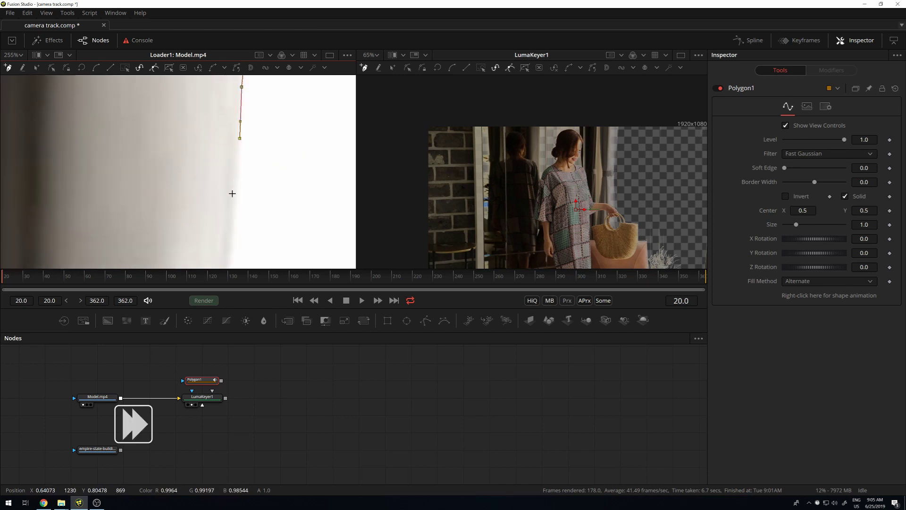
pyautogui.click(235, 212)
pyautogui.scroll(-3, 245, 254)
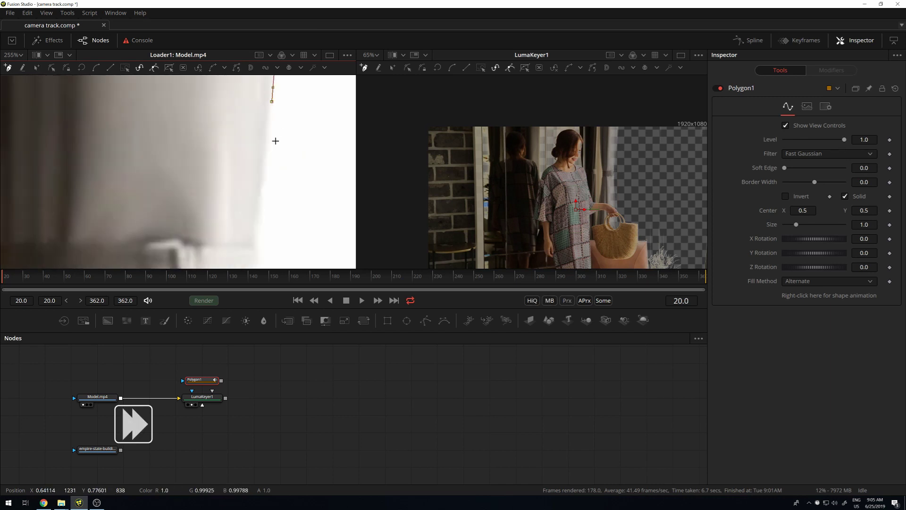
pyautogui.click(263, 177)
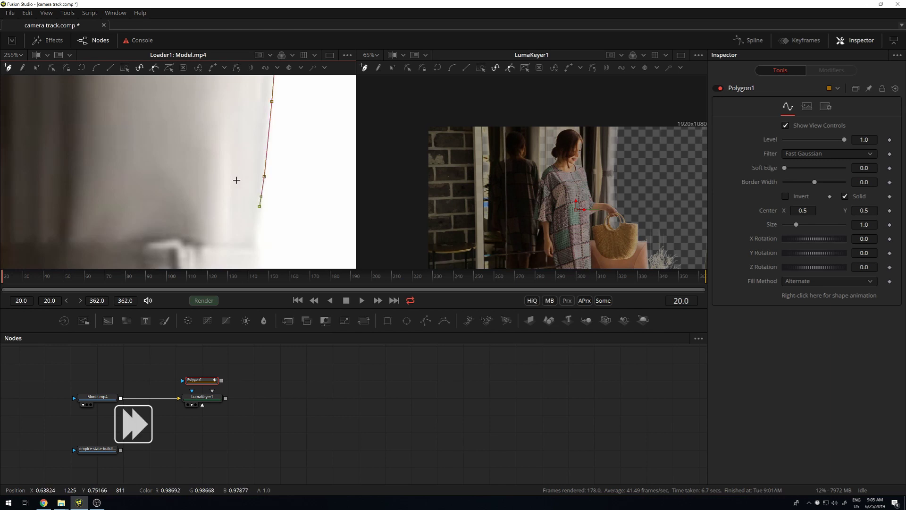
pyautogui.click(258, 226)
pyautogui.scroll(-5, 277, 129)
pyautogui.click(270, 142)
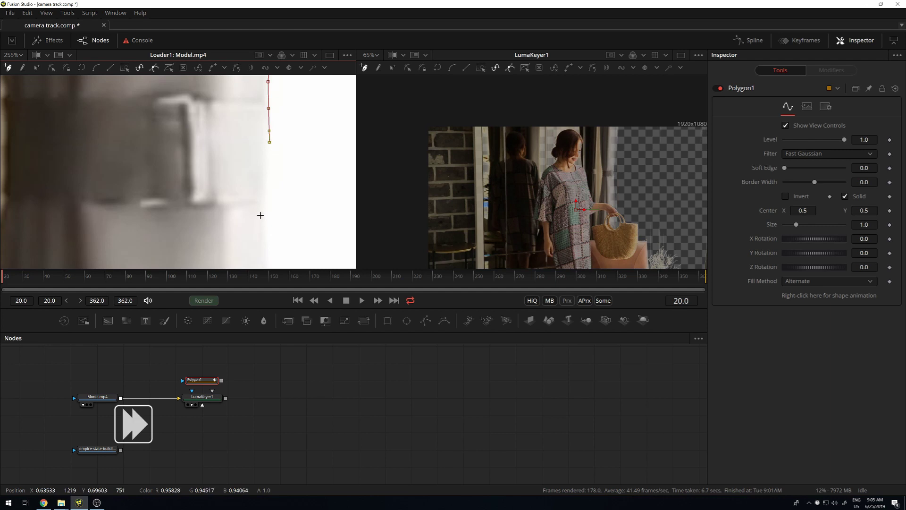
pyautogui.click(264, 203)
pyautogui.scroll(-4, 265, 243)
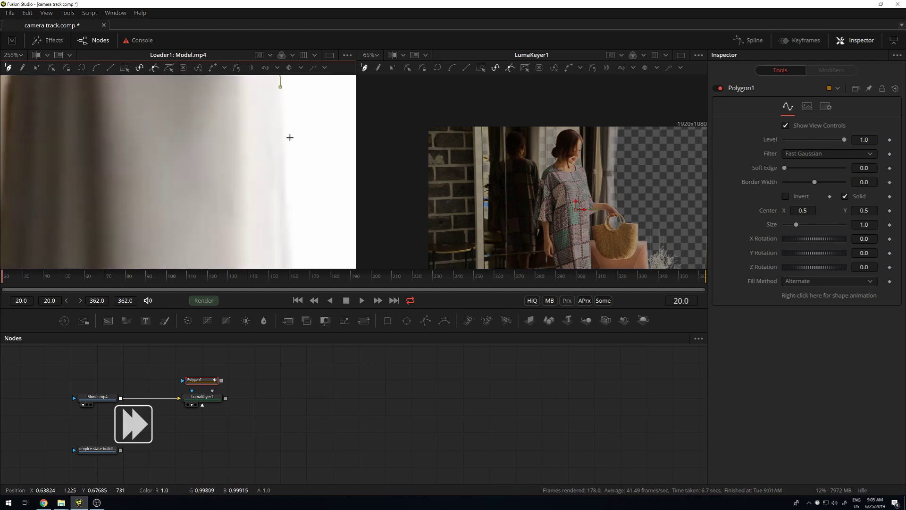
pyautogui.click(284, 139)
pyautogui.click(285, 165)
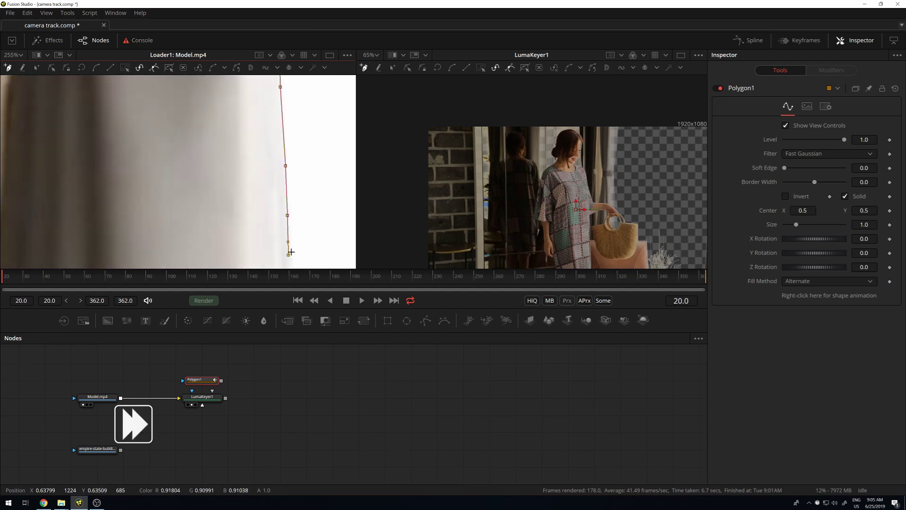
# Continue the outline past the arm and bag handle, around the frame's left side.
pyautogui.scroll(-5, 292, 100)
pyautogui.click(292, 169)
pyautogui.click(295, 206)
pyautogui.click(296, 225)
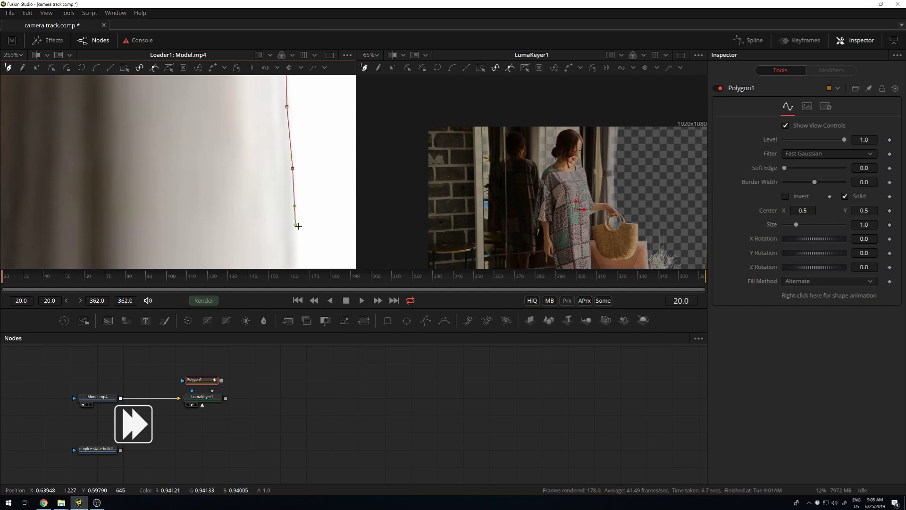
pyautogui.scroll(-3, 305, 252)
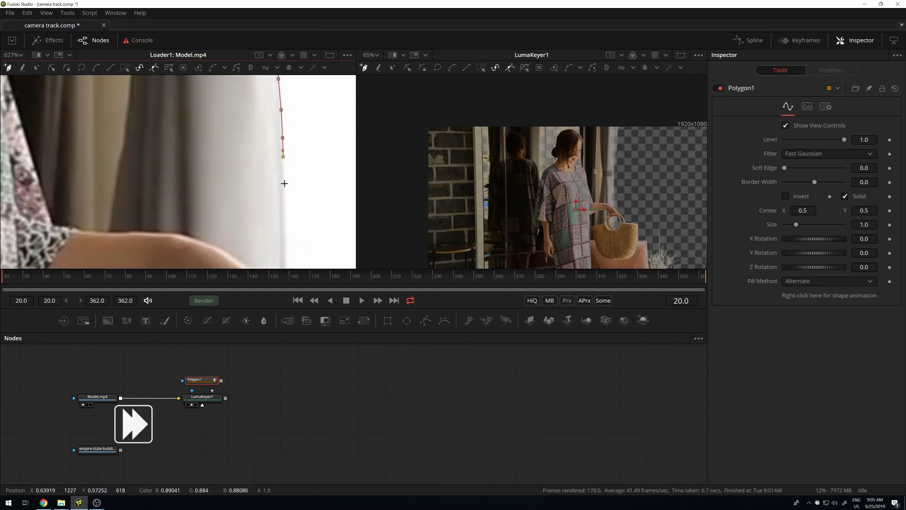
pyautogui.click(286, 244)
pyautogui.scroll(-3, 286, 264)
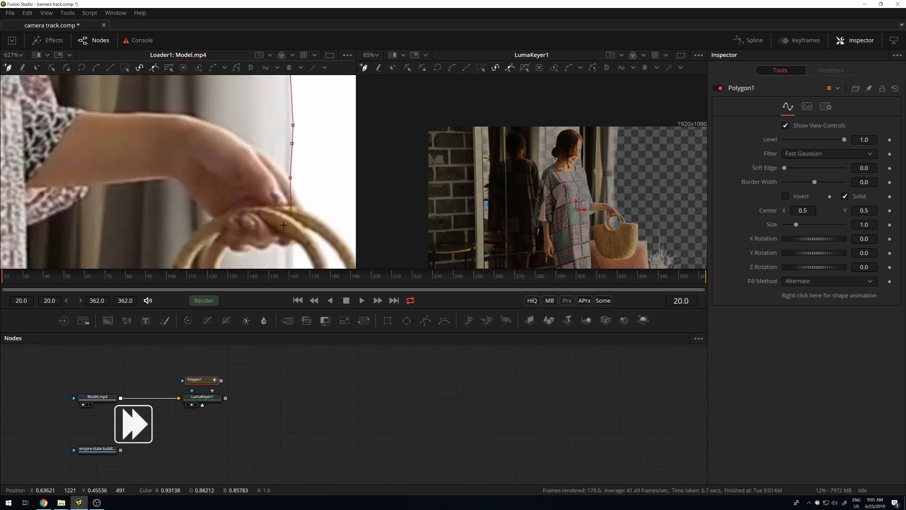
pyautogui.scroll(-2, 284, 225)
pyautogui.click(296, 181)
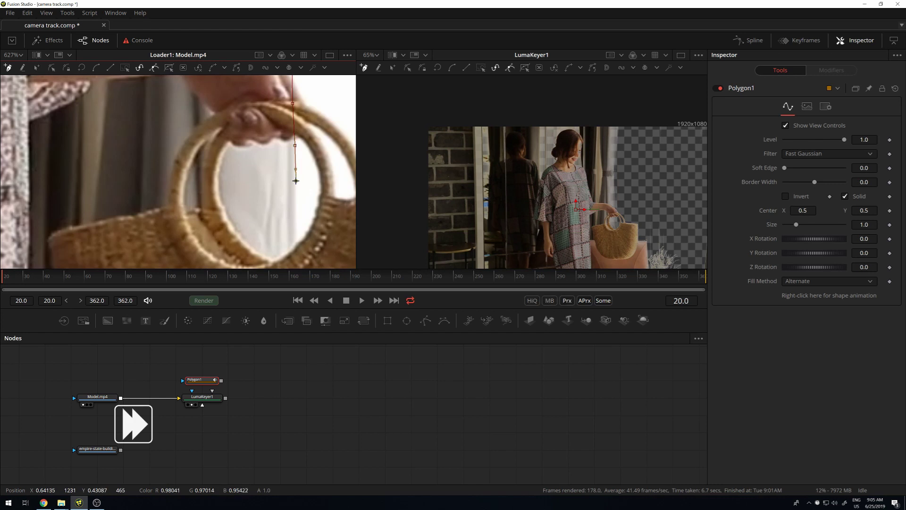
pyautogui.scroll(-2, 296, 198)
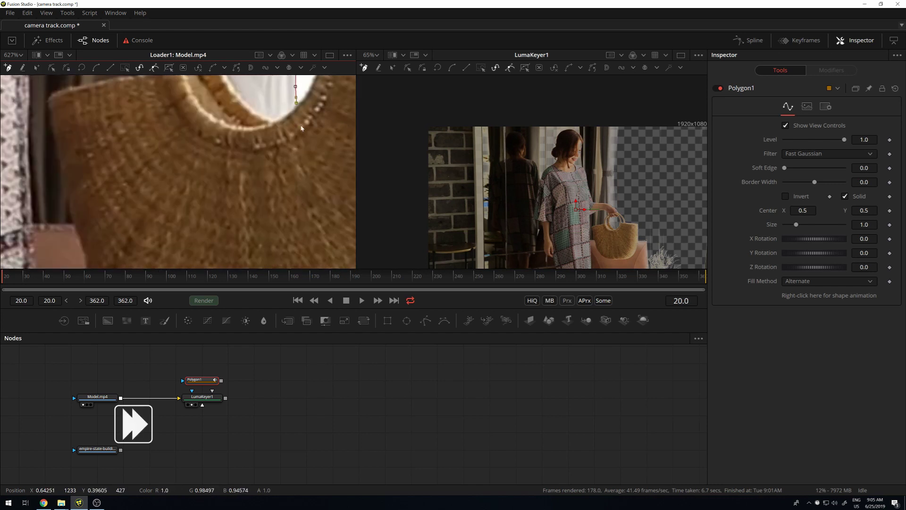
pyautogui.scroll(-2, 299, 149)
pyautogui.scroll(-2, 300, 149)
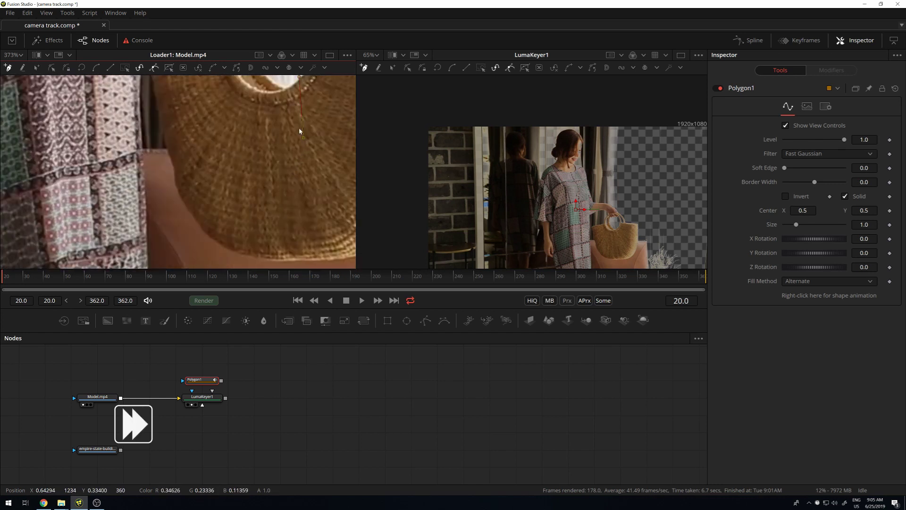
pyautogui.scroll(-2, 299, 140)
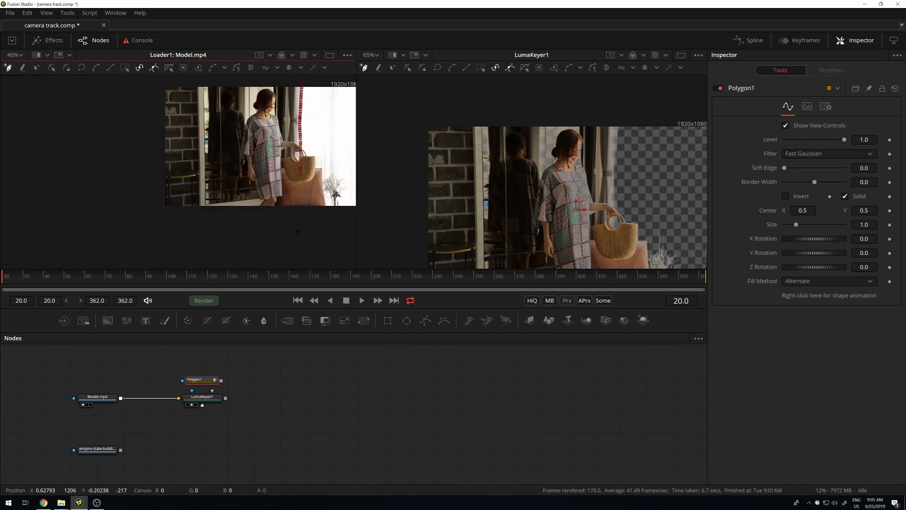
pyautogui.scroll(-5, 298, 137)
pyautogui.click(103, 218)
pyautogui.click(117, 126)
pyautogui.click(124, 82)
pyautogui.scroll(2, 181, 114)
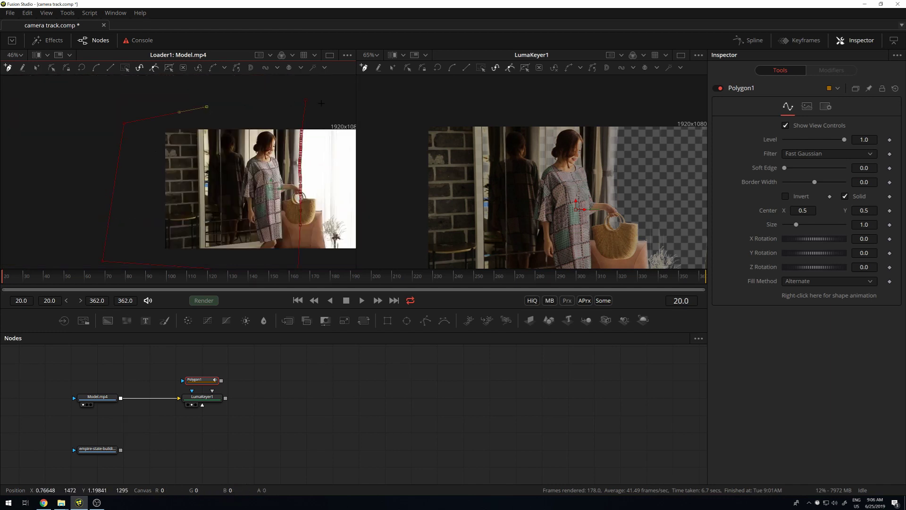
# Close the polygon at its first point and move the Polygon1 node aside.
pyautogui.click(306, 100)
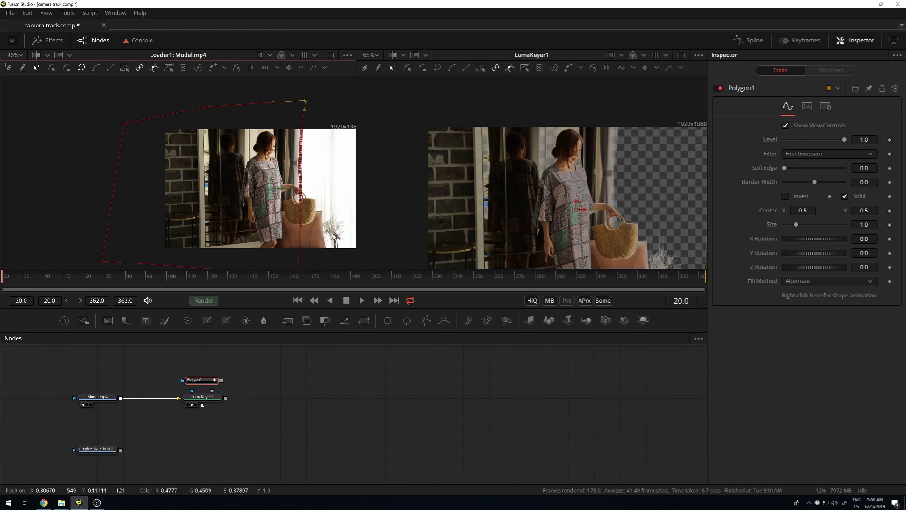
pyautogui.scroll(1, 336, 229)
pyautogui.scroll(-2, 336, 229)
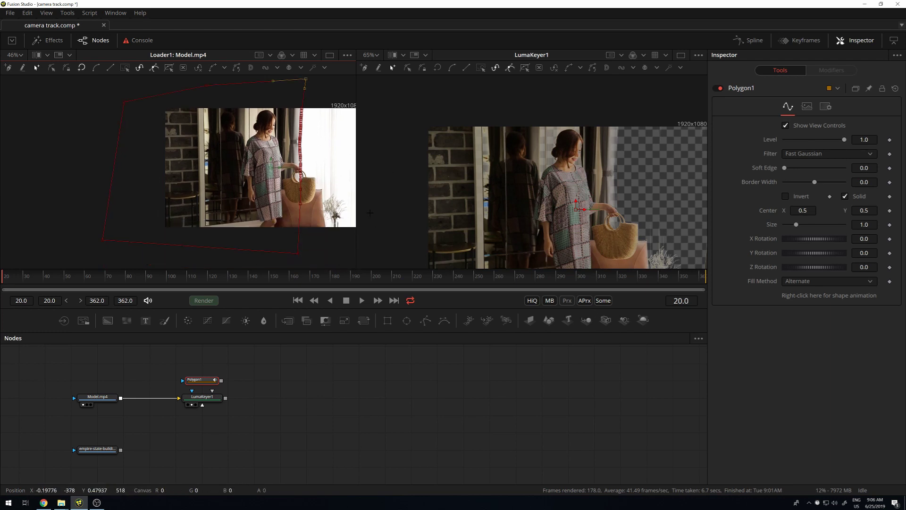
pyautogui.moveTo(209, 380)
pyautogui.mouseDown()
pyautogui.moveTo(209, 364)
pyautogui.moveTo(233, 390)
pyautogui.moveTo(203, 400)
pyautogui.mouseUp()
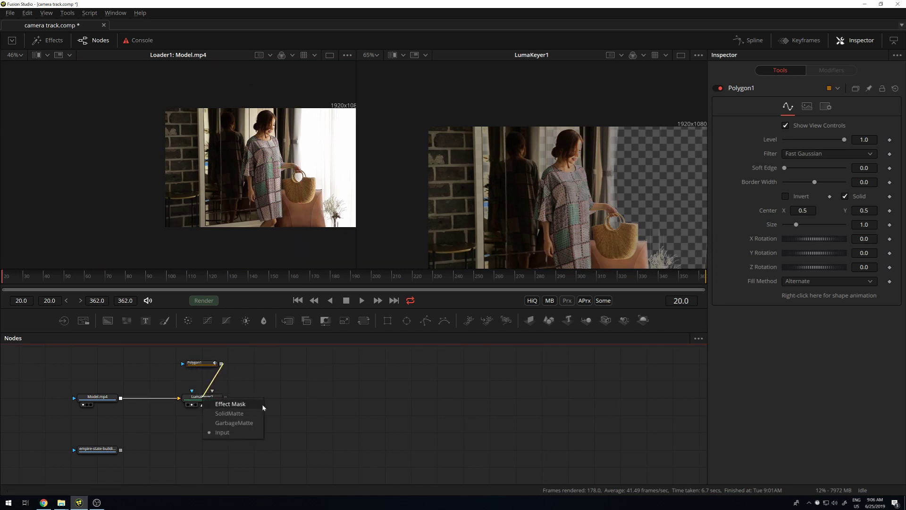
# Connect Polygon1 to LumaKeyer1 as its matte and shift both nodes right.
pyautogui.click(230, 414)
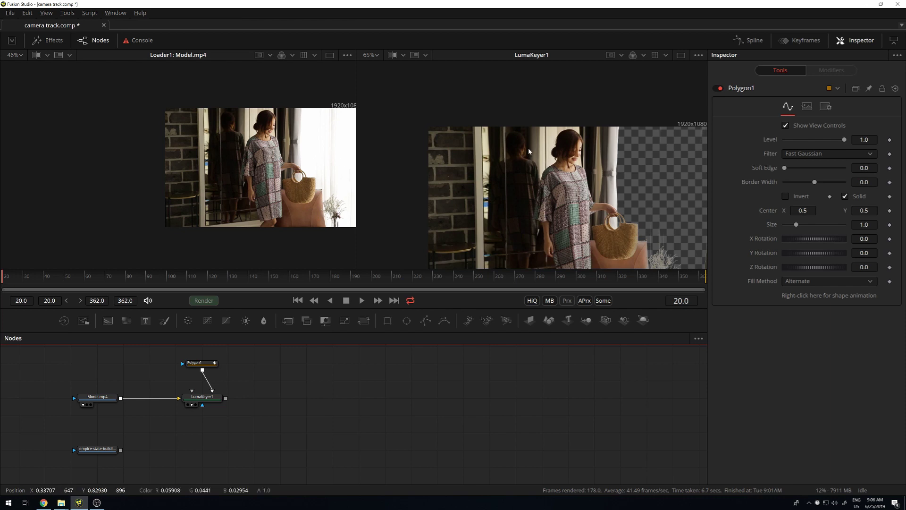
pyautogui.scroll(5, 621, 135)
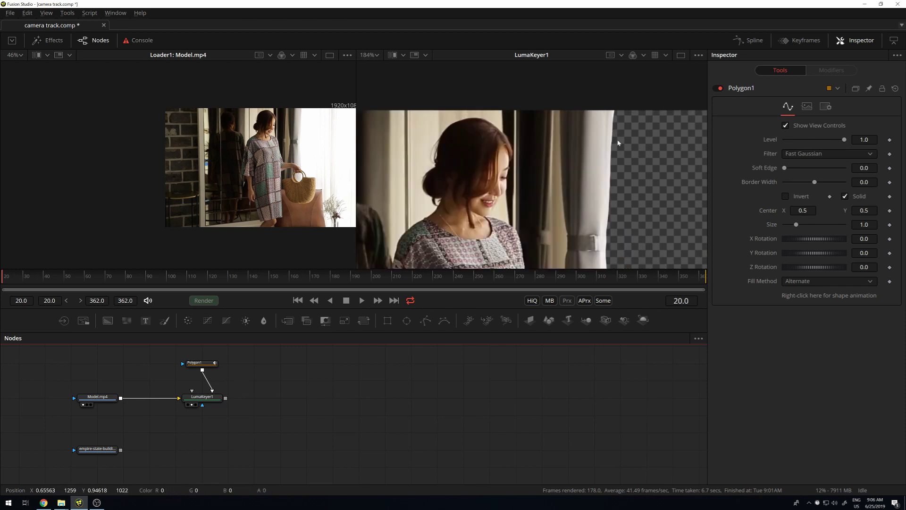
pyautogui.scroll(-5, 620, 149)
pyautogui.scroll(1, 508, 130)
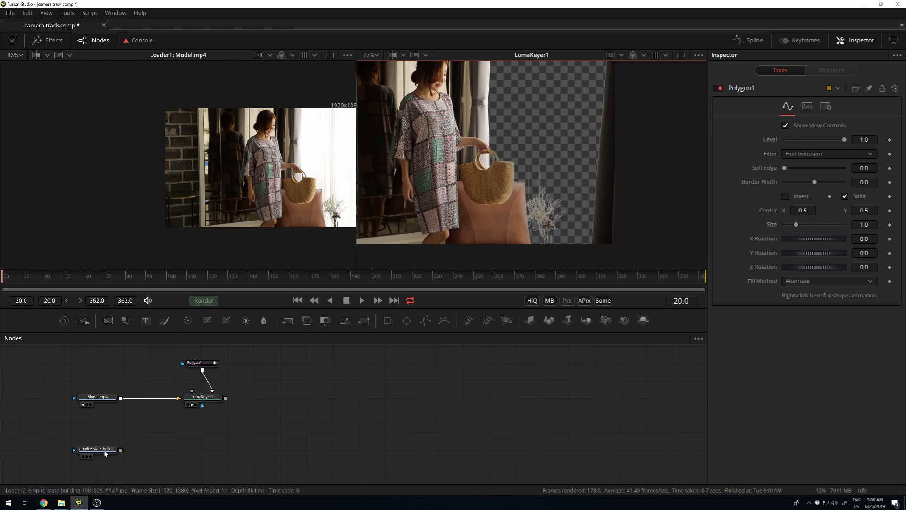
pyautogui.moveTo(179, 355)
pyautogui.mouseDown()
pyautogui.moveTo(222, 406)
pyautogui.moveTo(306, 414)
pyautogui.moveTo(307, 397)
pyautogui.mouseUp()
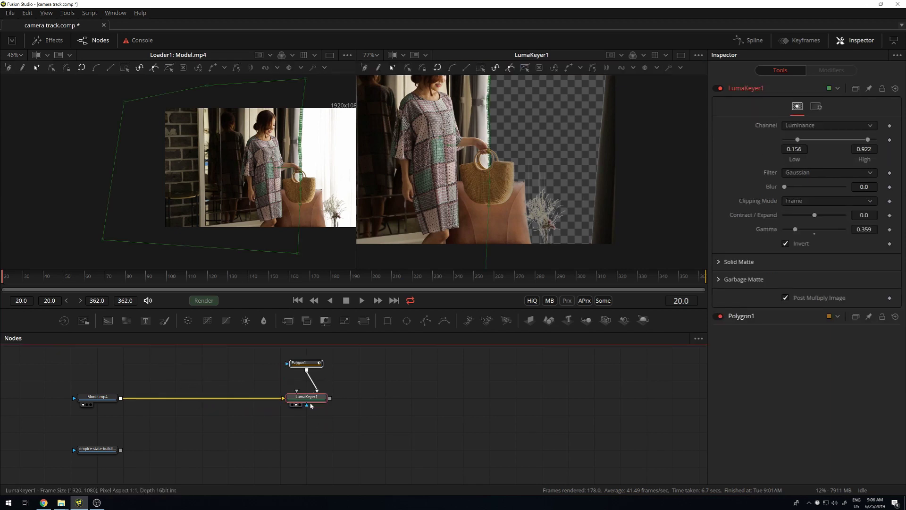
# Add a Tracker1 node fed by Model.mp4 and view it in the right viewer.
pyautogui.click(165, 368)
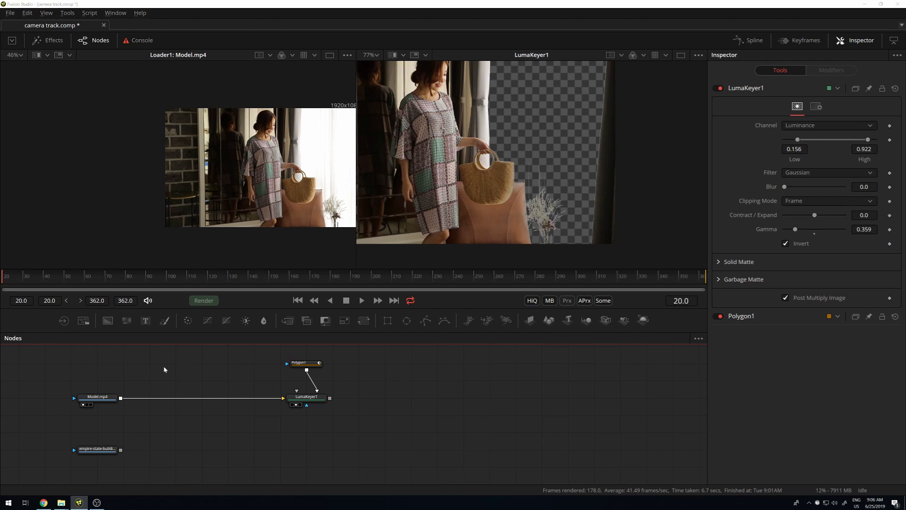
pyautogui.hotkey('shift', 'space')
pyautogui.write('track')
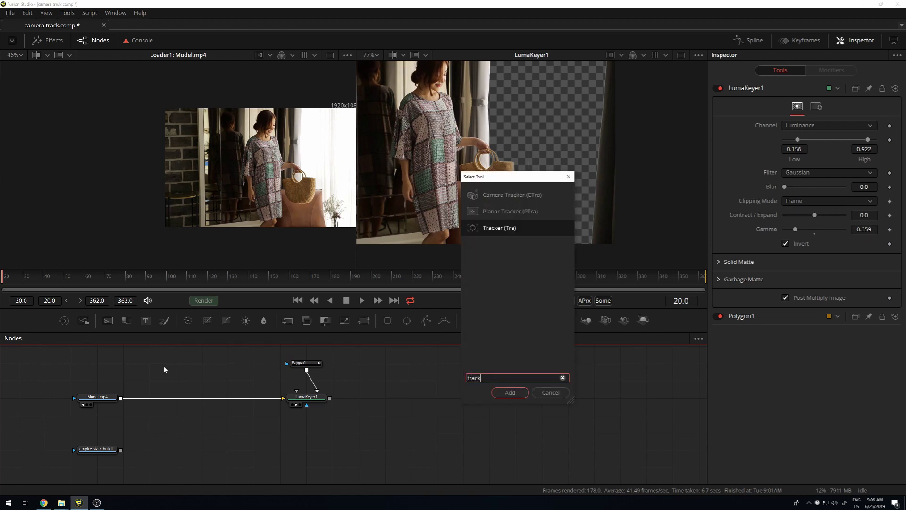
pyautogui.press('Return')
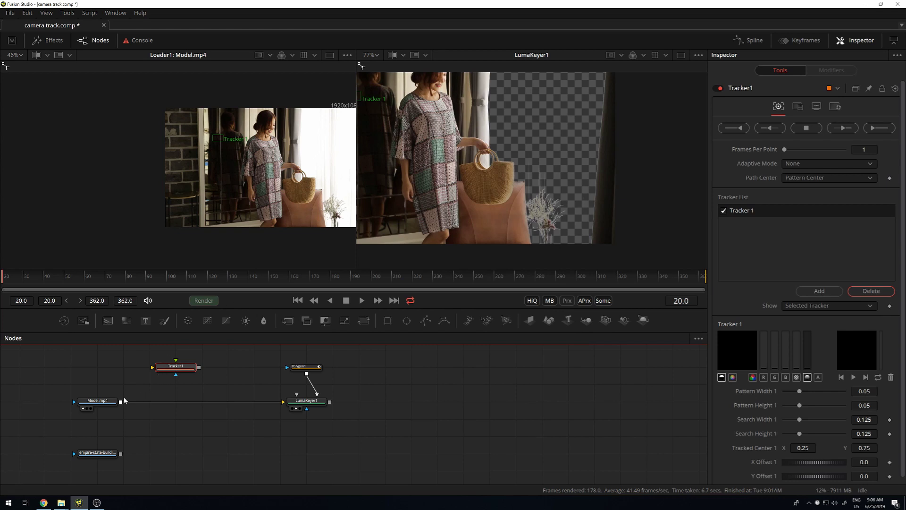
pyautogui.moveTo(157, 374); pyautogui.dragTo(154, 368)
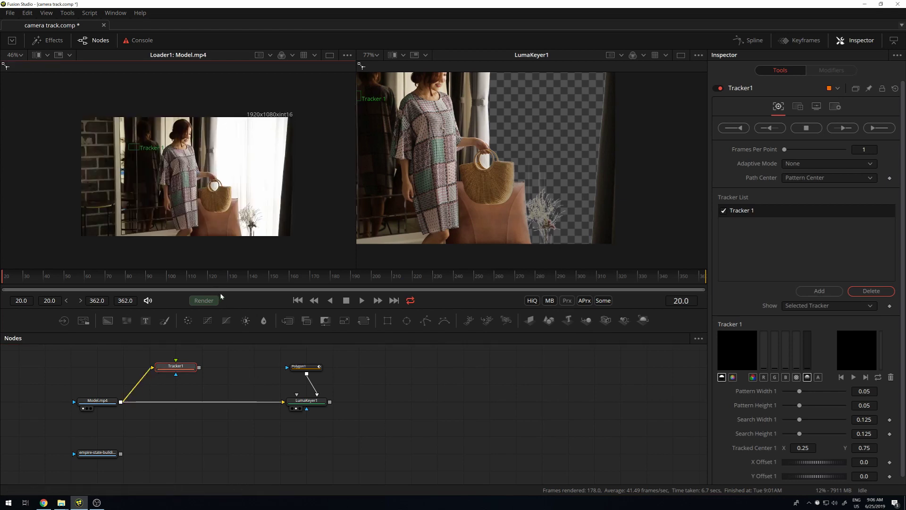
pyautogui.press('2')
# Place and enlarge the tracker pattern box on the curtain tie-back, checking later frames.
pyautogui.scroll(-1, 495, 137)
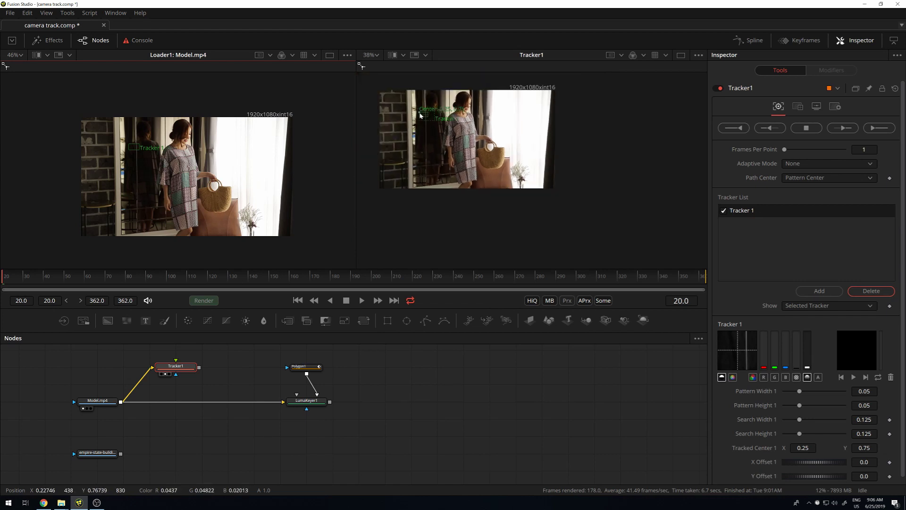
pyautogui.moveTo(422, 112); pyautogui.dragTo(484, 120)
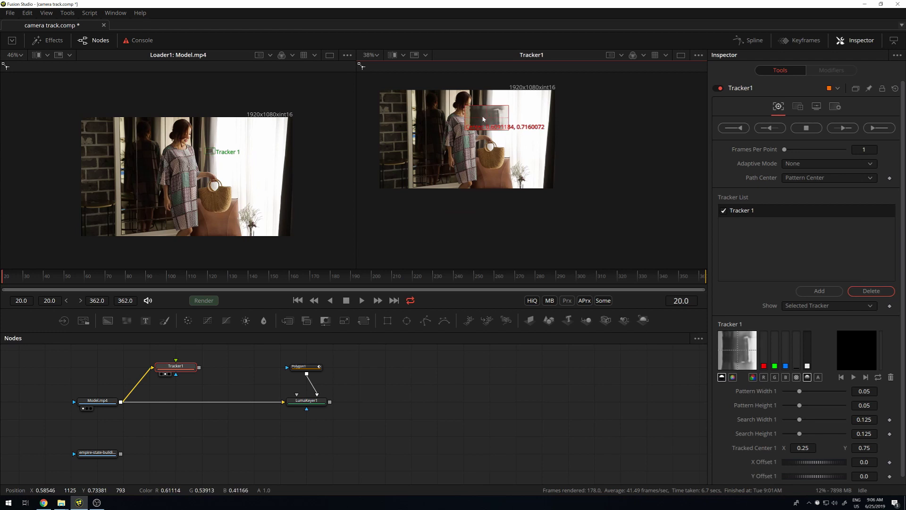
pyautogui.moveTo(484, 121); pyautogui.dragTo(486, 122)
pyautogui.scroll(3, 487, 124)
pyautogui.scroll(2, 487, 124)
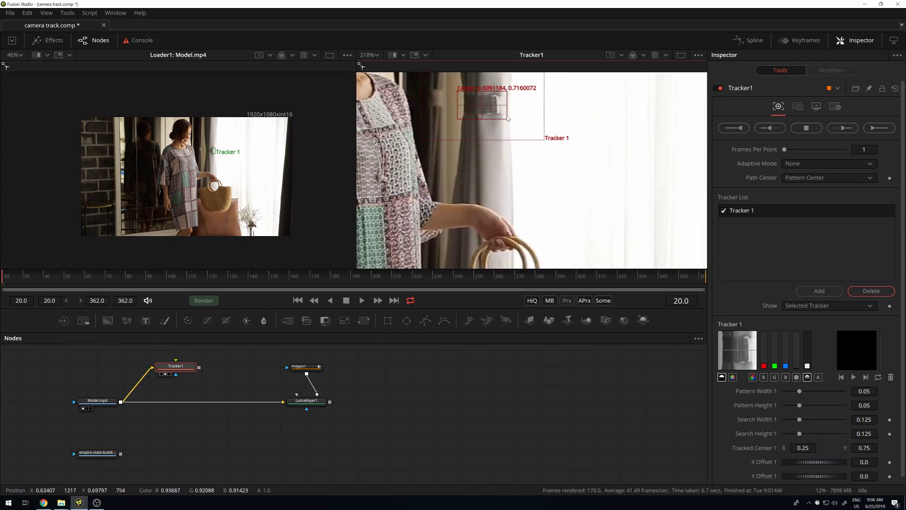
pyautogui.moveTo(508, 121); pyautogui.dragTo(515, 123)
pyautogui.moveTo(137, 278); pyautogui.dragTo(250, 278)
pyautogui.scroll(-3, 380, 244)
pyautogui.click(420, 279)
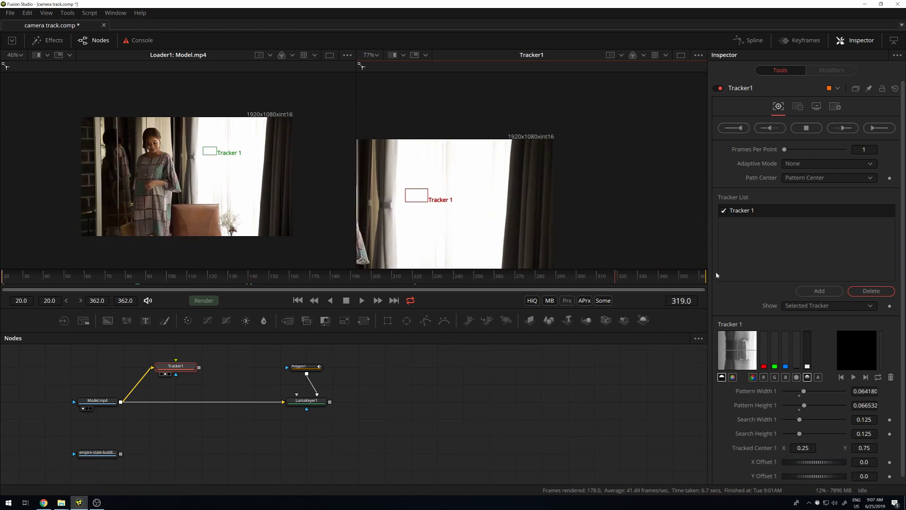
pyautogui.moveTo(703, 277); pyautogui.dragTo(396, 280)
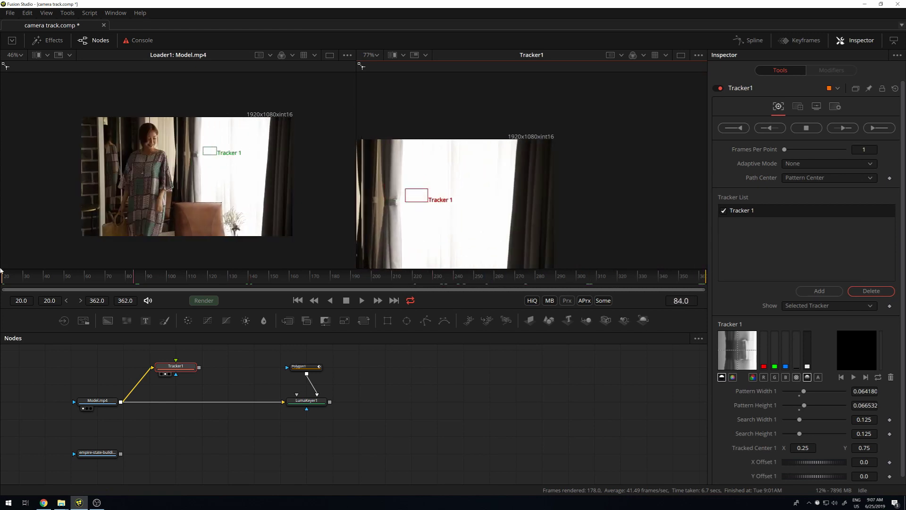
pyautogui.scroll(3, 479, 191)
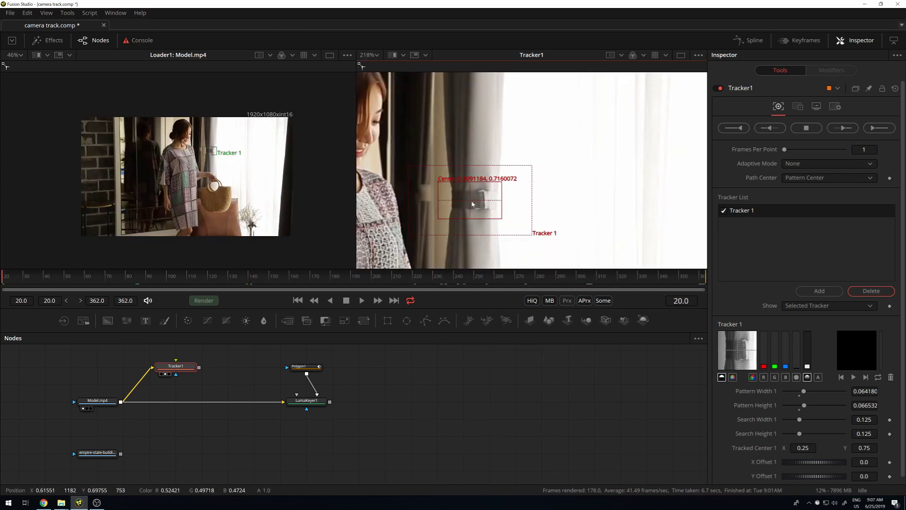
pyautogui.moveTo(501, 222); pyautogui.dragTo(540, 246)
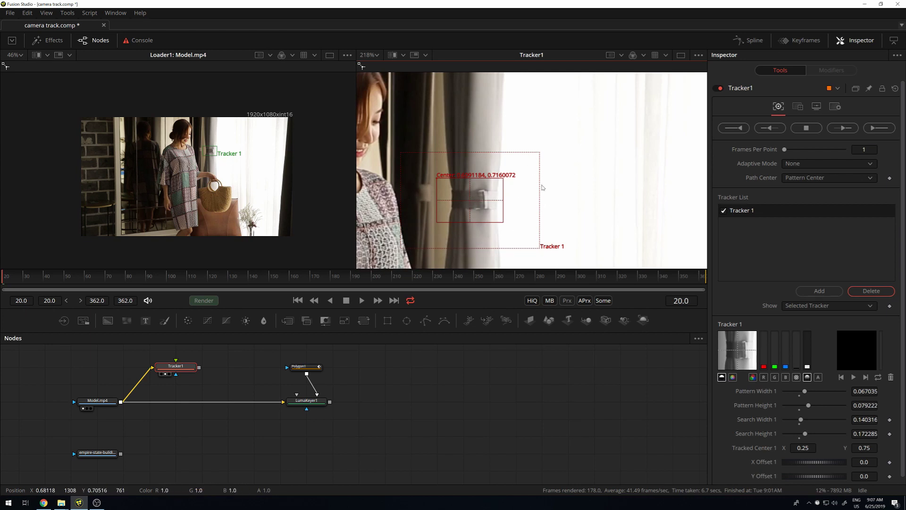
pyautogui.scroll(-2, 541, 187)
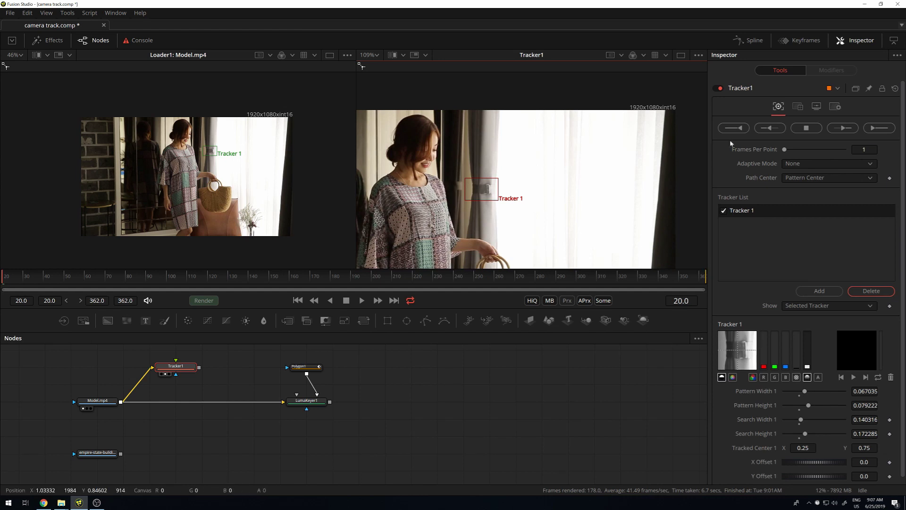
# Track the tie-back forward through the clip, review playback, and return to frame 20.
pyautogui.click(879, 128)
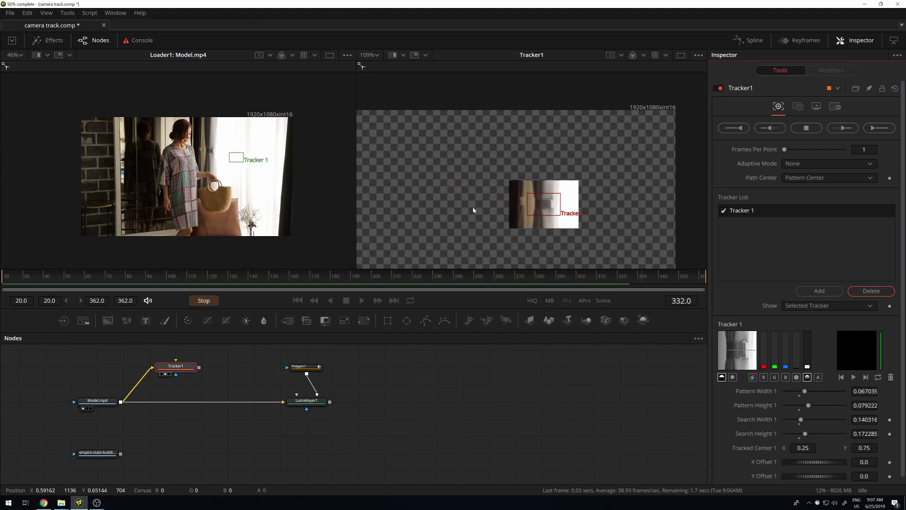
pyautogui.click(544, 295)
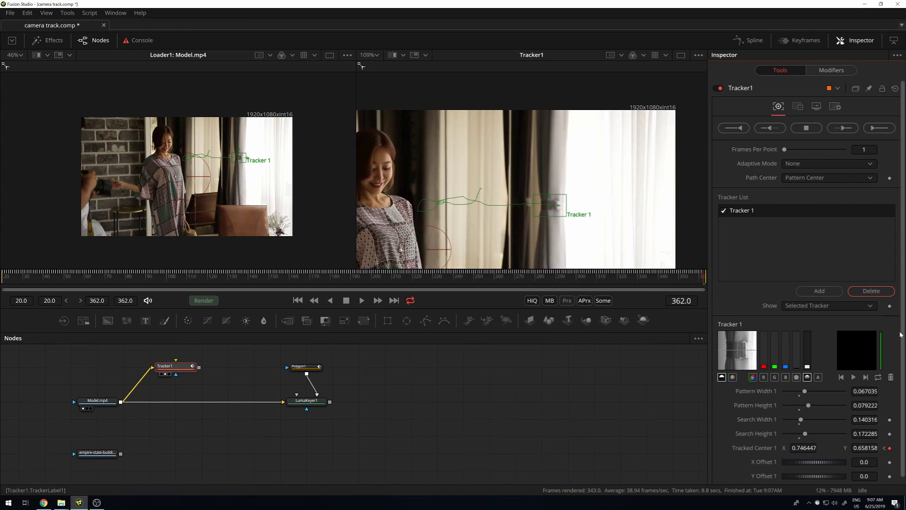
pyautogui.click(854, 377)
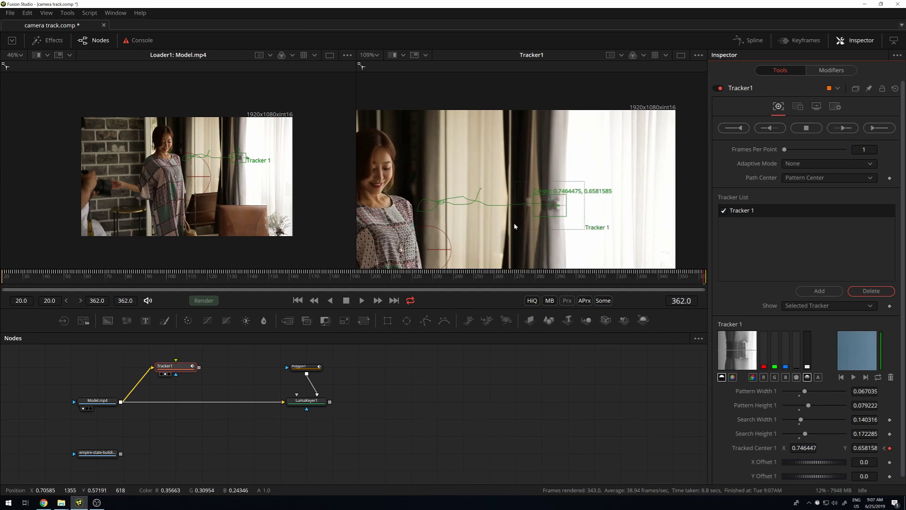
pyautogui.click(1, 277)
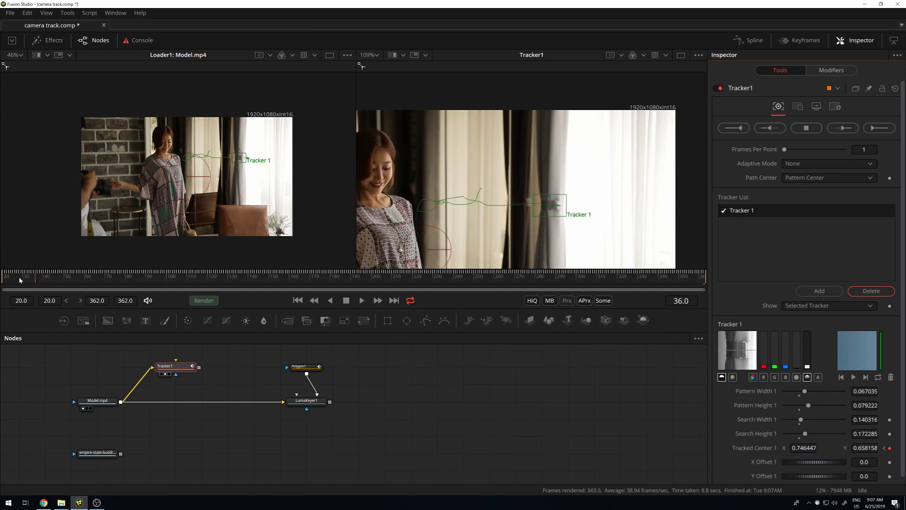
pyautogui.press('Left')
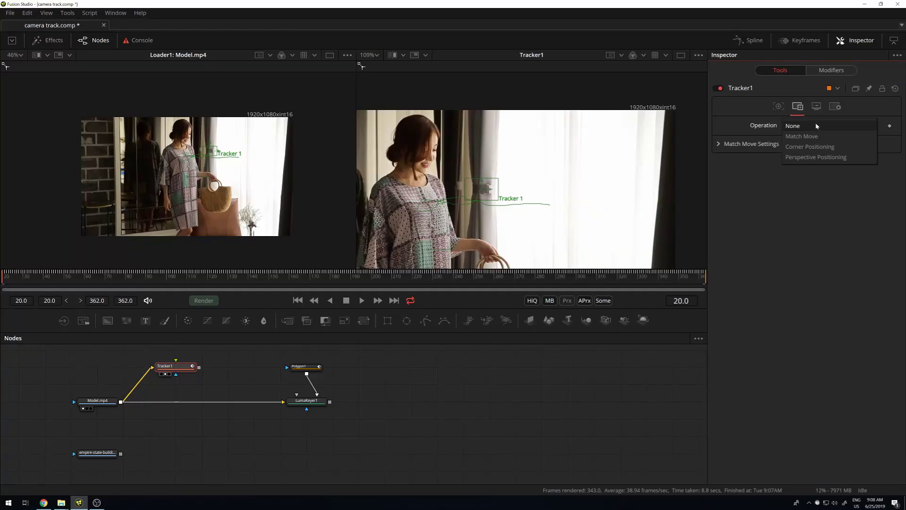
# Leave Tracker1's Operation set to None.
pyautogui.click(411, 465)
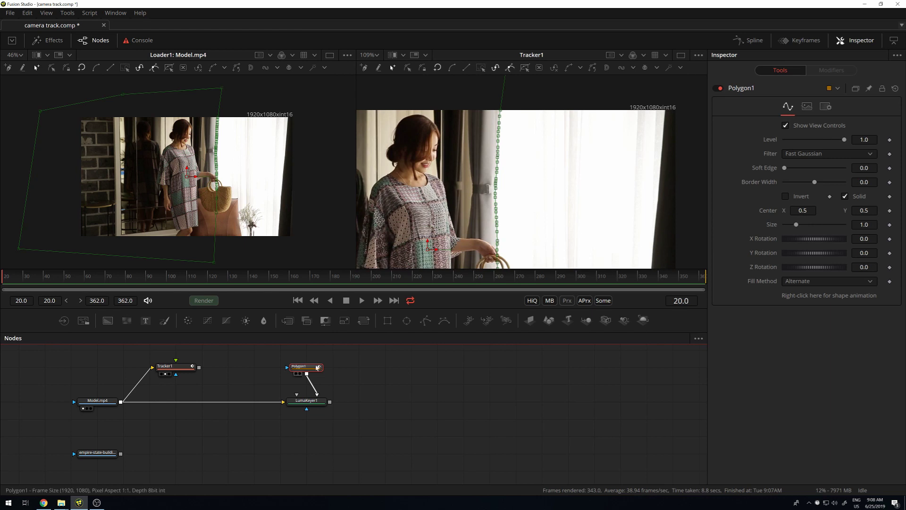
# Move Polygon1 just above LumaKeyer1 and show LumaKeyer1's keyed output in the right viewer.
pyautogui.click(367, 419)
pyautogui.click(303, 372)
pyautogui.moveTo(307, 373); pyautogui.dragTo(315, 381)
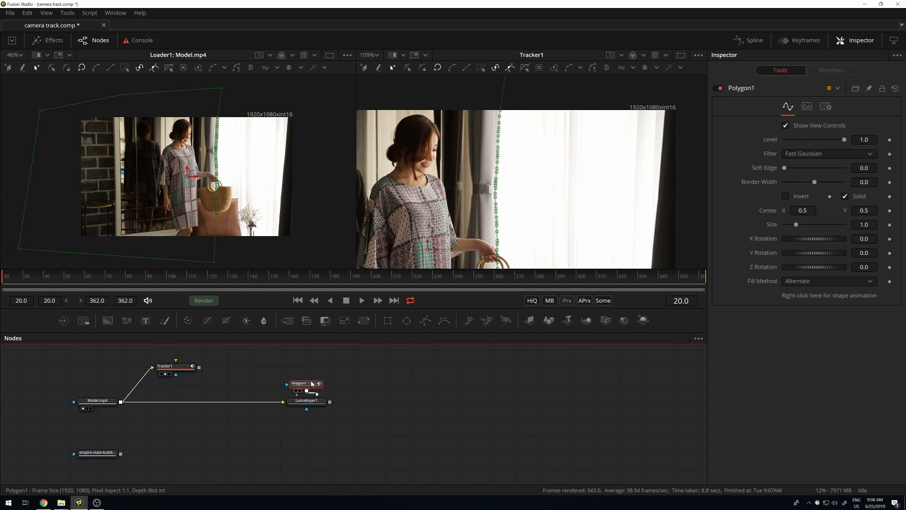
pyautogui.click(305, 406)
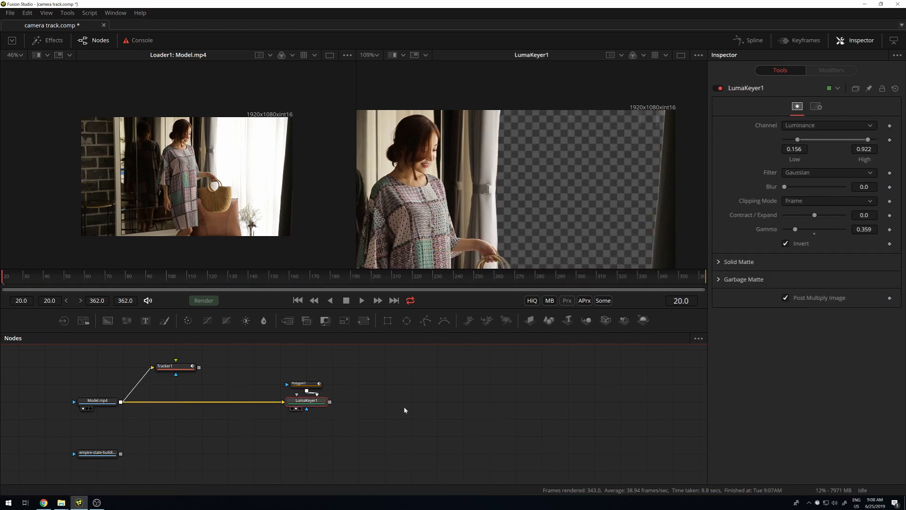
pyautogui.press('2')
pyautogui.click(309, 385)
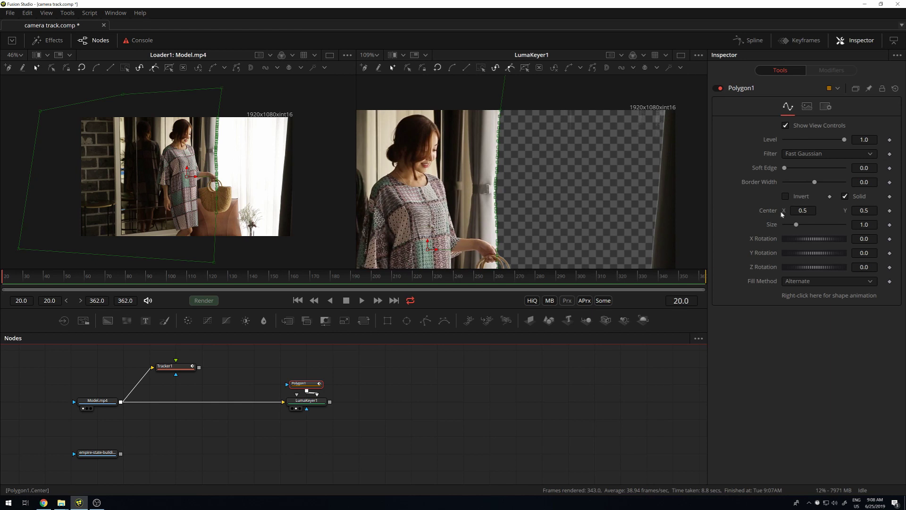
pyautogui.rightClick(767, 213)
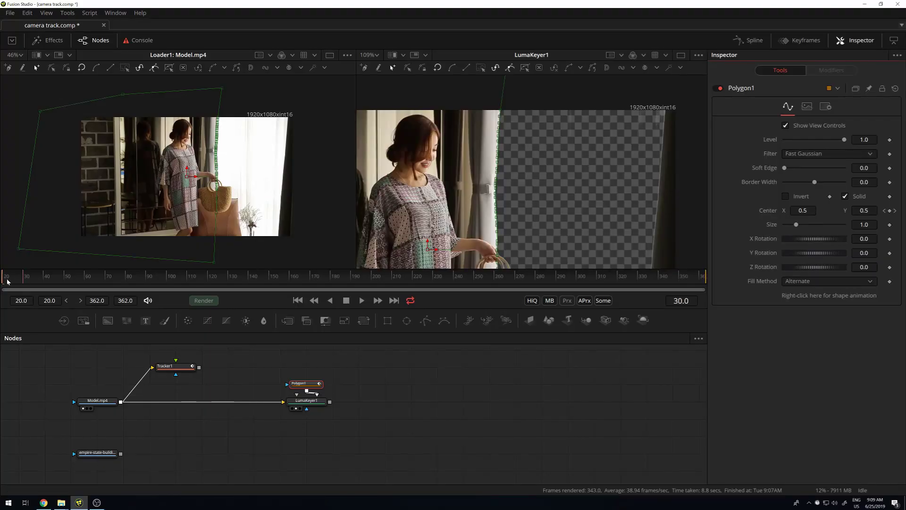
# Play the keyed clip while zooming the viewer to check the window stays transparent.
pyautogui.click(478, 388)
pyautogui.press('space')
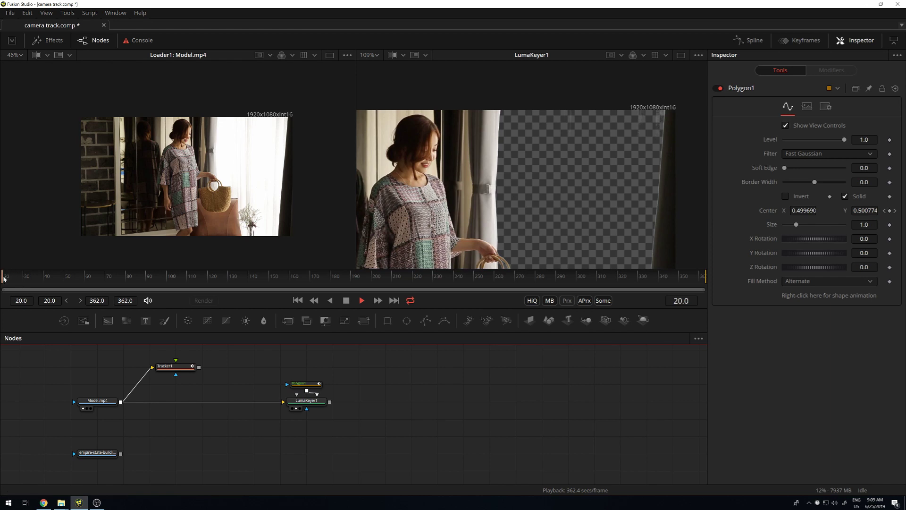
pyautogui.click(305, 383)
pyautogui.press('space')
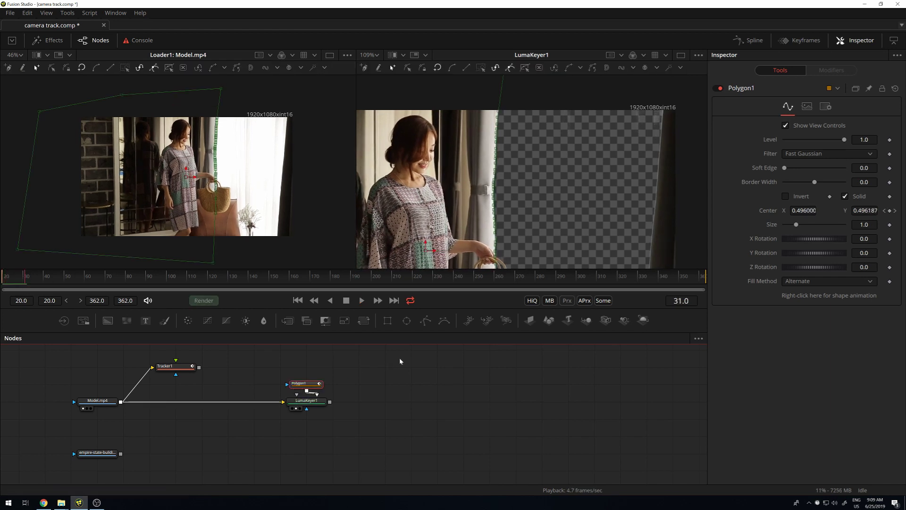
pyautogui.scroll(-2, 519, 205)
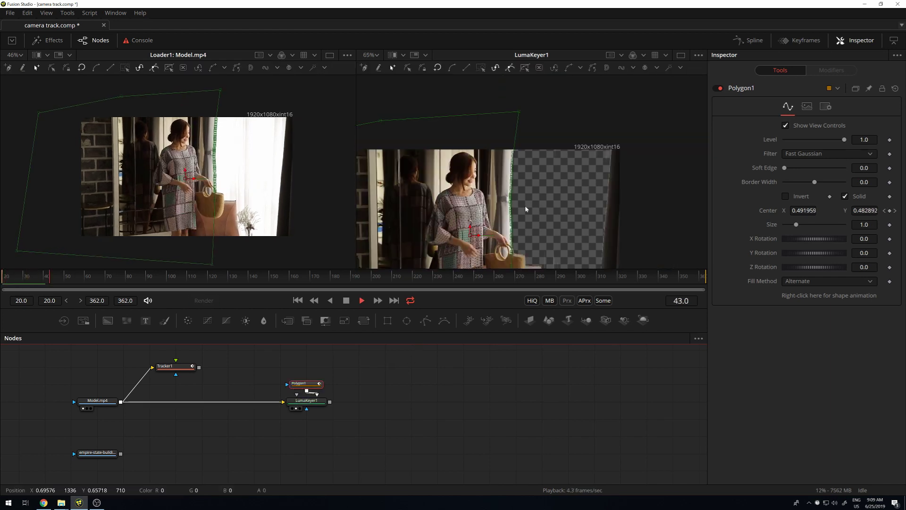
pyautogui.scroll(3, 515, 204)
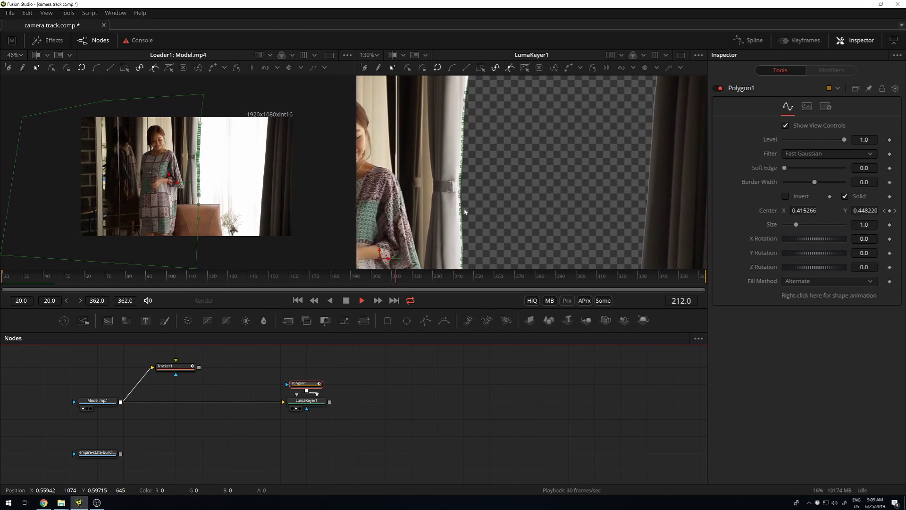
pyautogui.press('space')
pyautogui.hotkey('shift', 'Left')
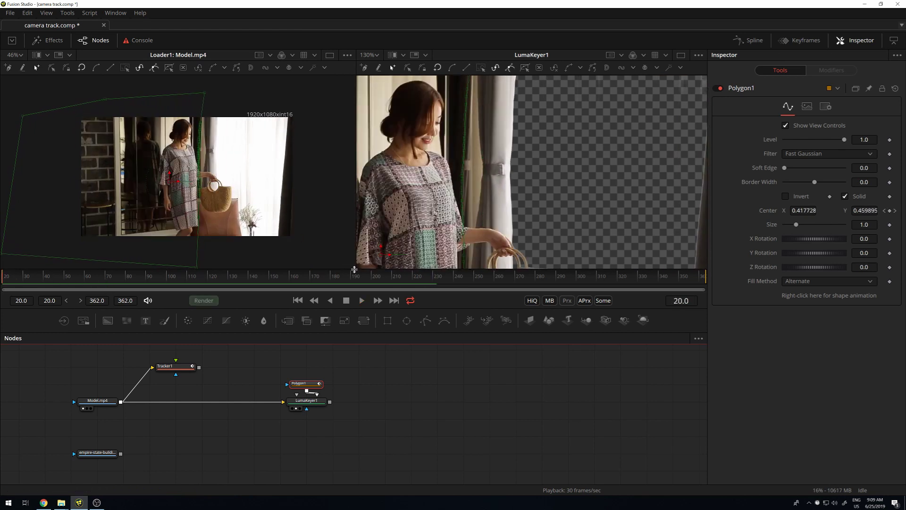
pyautogui.scroll(-3, 469, 261)
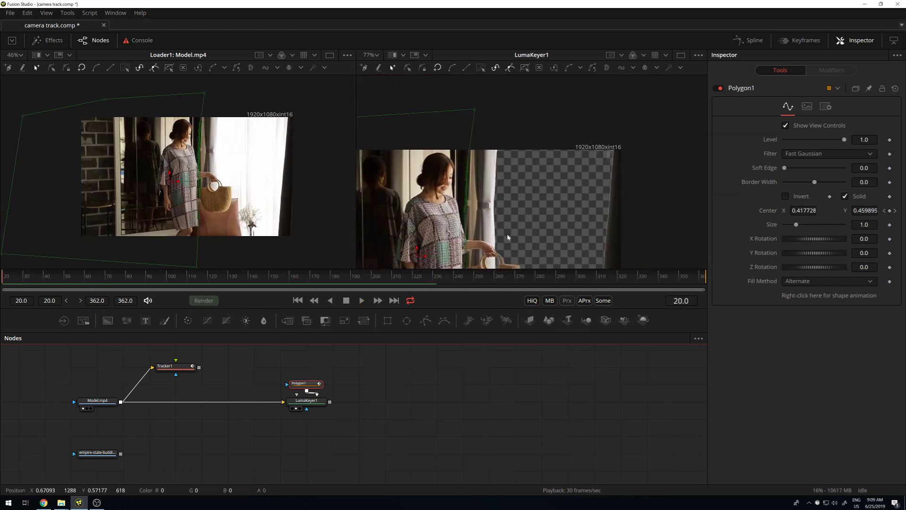
pyautogui.scroll(1, 507, 237)
pyautogui.scroll(1, 506, 238)
pyautogui.scroll(1, 505, 239)
pyautogui.scroll(1, 503, 240)
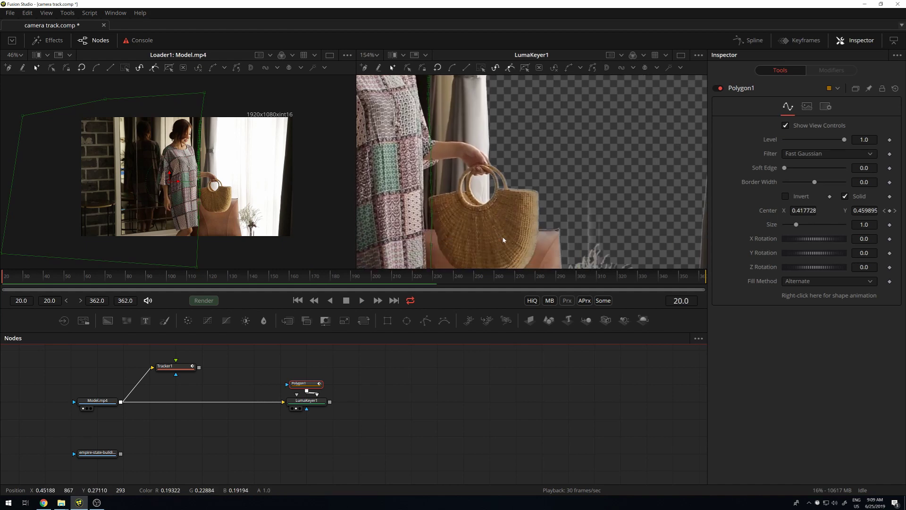
pyautogui.press('space')
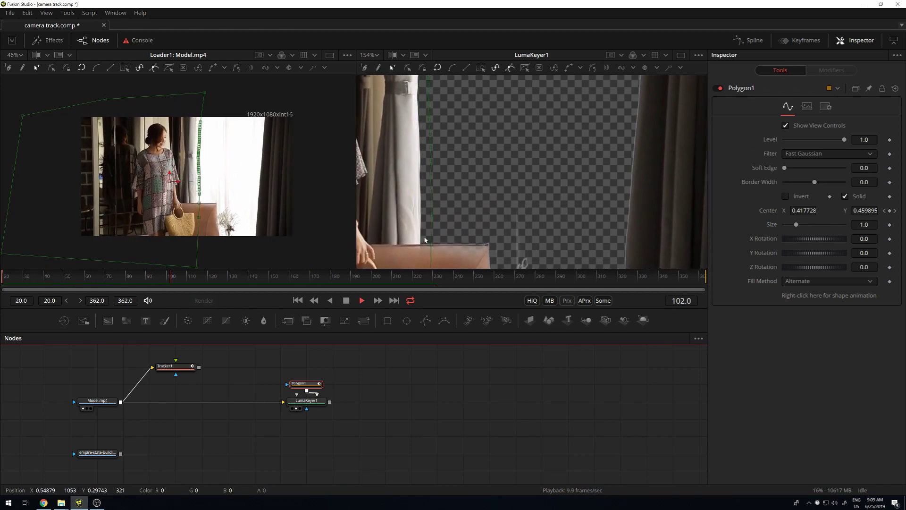
# With Polygon1 deselected, stop playback at frame 20 and show the Empire State image in the left viewer.
pyautogui.click(348, 373)
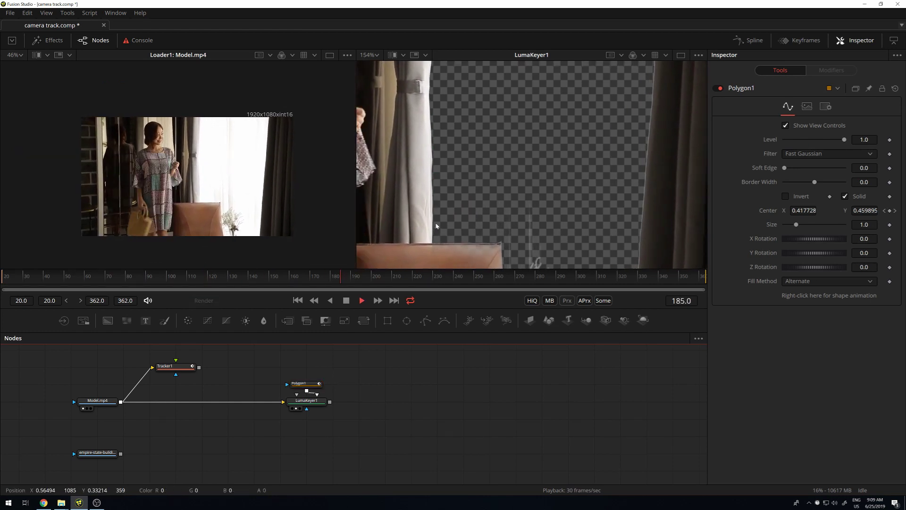
pyautogui.scroll(3, 436, 226)
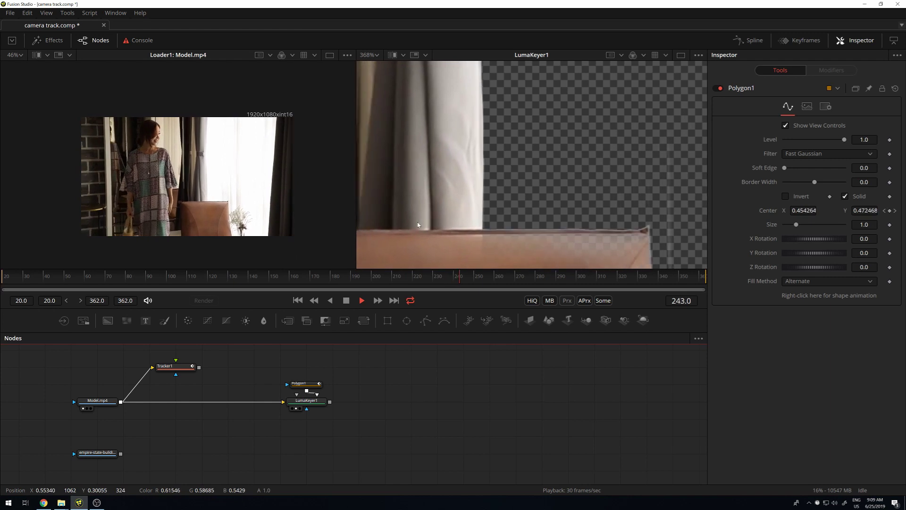
pyautogui.scroll(-1, 616, 212)
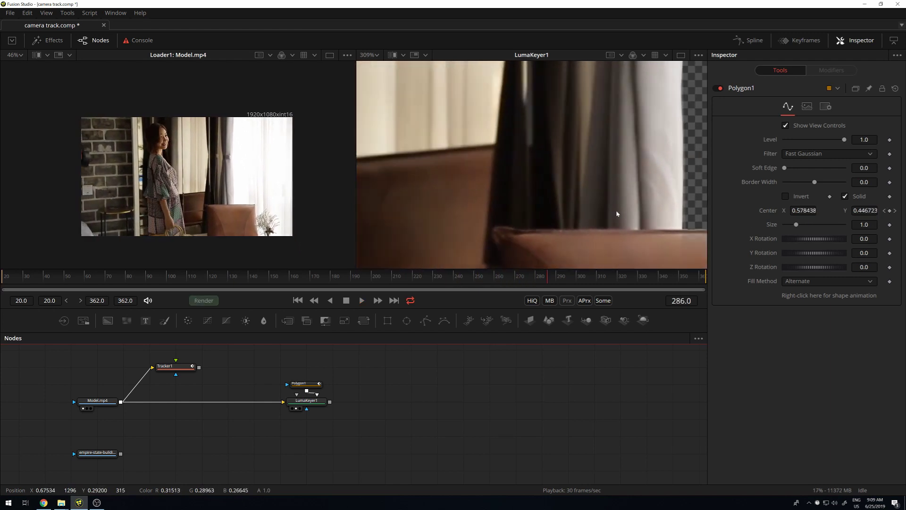
pyautogui.scroll(-3, 617, 210)
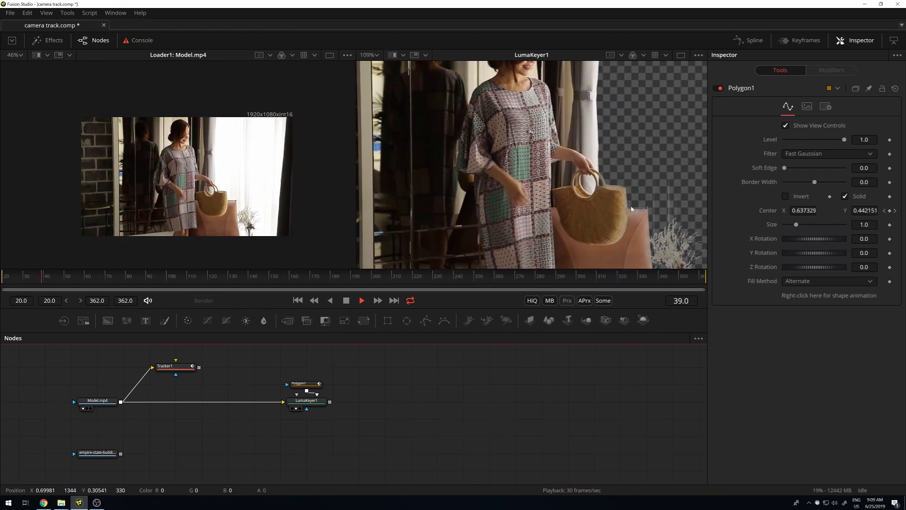
pyautogui.press('space')
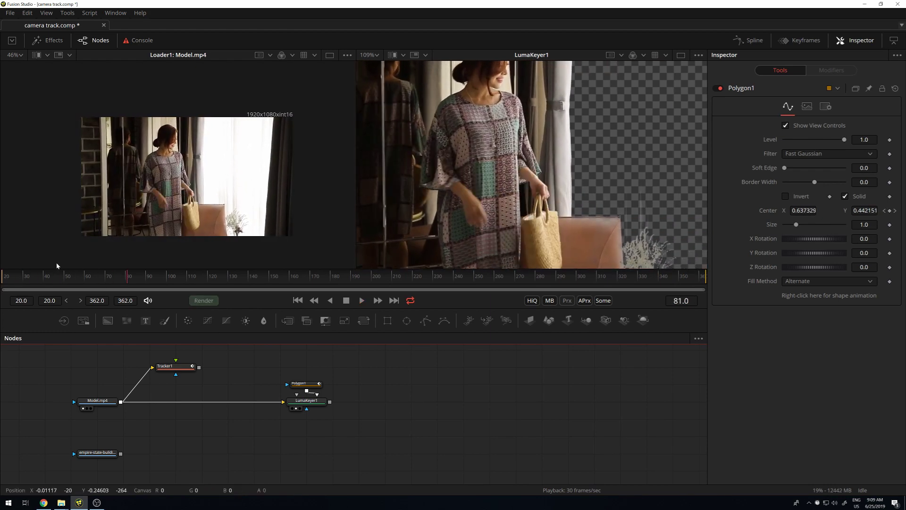
pyautogui.moveTo(71, 278); pyautogui.dragTo(6, 278)
pyautogui.scroll(-2, 565, 170)
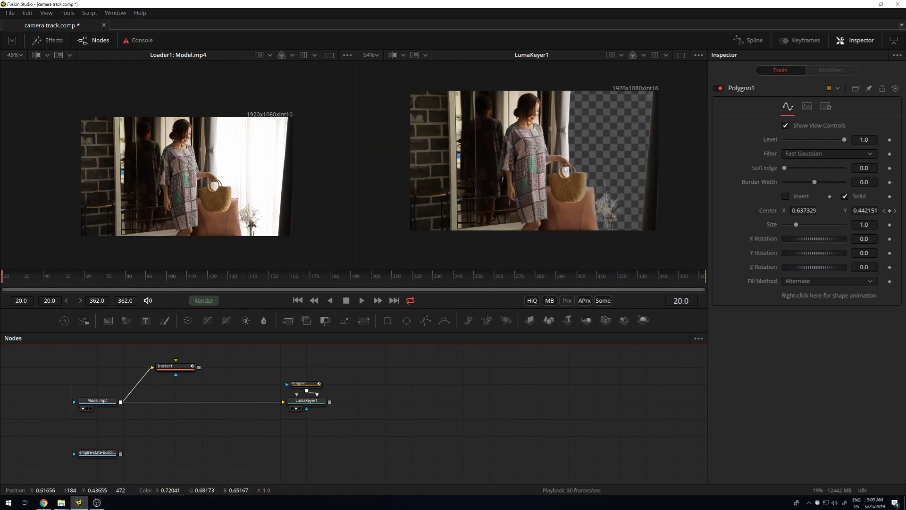
pyautogui.moveTo(566, 169); pyautogui.dragTo(532, 192)
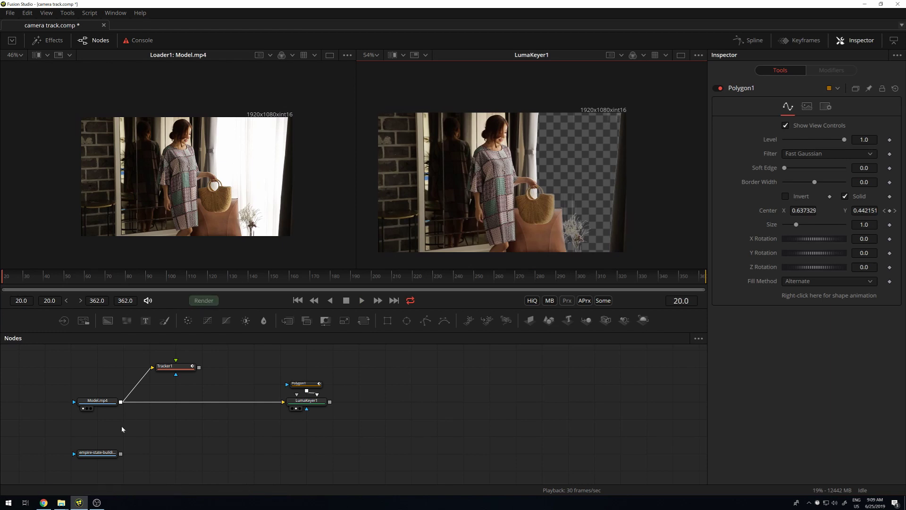
pyautogui.click(100, 452)
pyautogui.press('1')
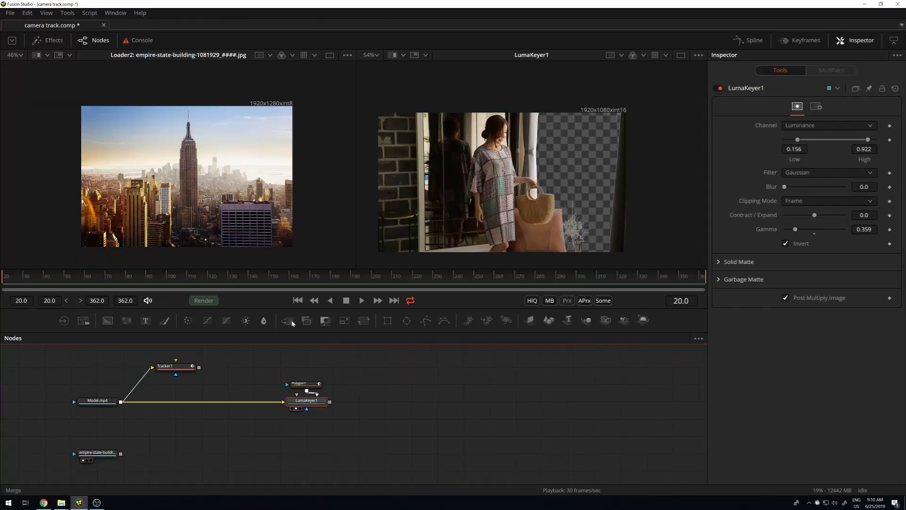
# Add Merge1 after LumaKeyer1, connect the Empire State image, view Merge1, and swap its foreground/background inputs.
pyautogui.click(292, 323)
pyautogui.moveTo(357, 402); pyautogui.dragTo(384, 453)
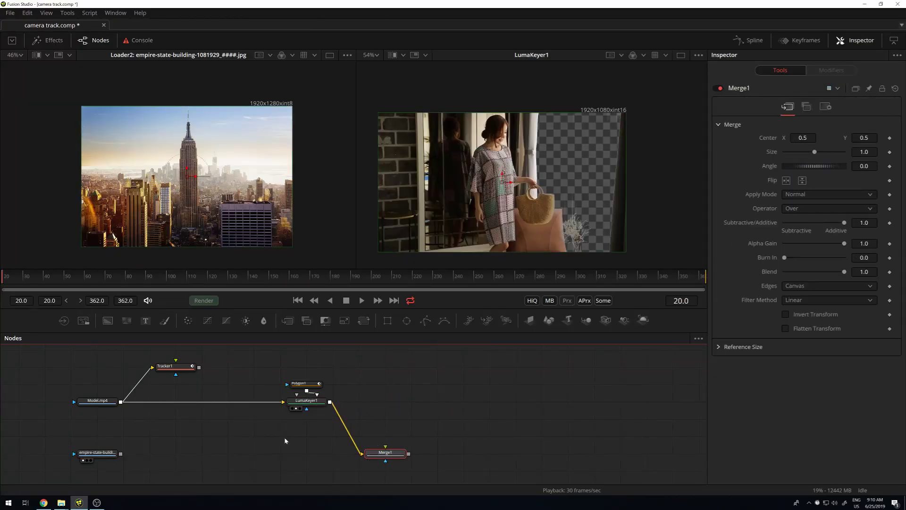
pyautogui.moveTo(121, 454); pyautogui.dragTo(386, 447)
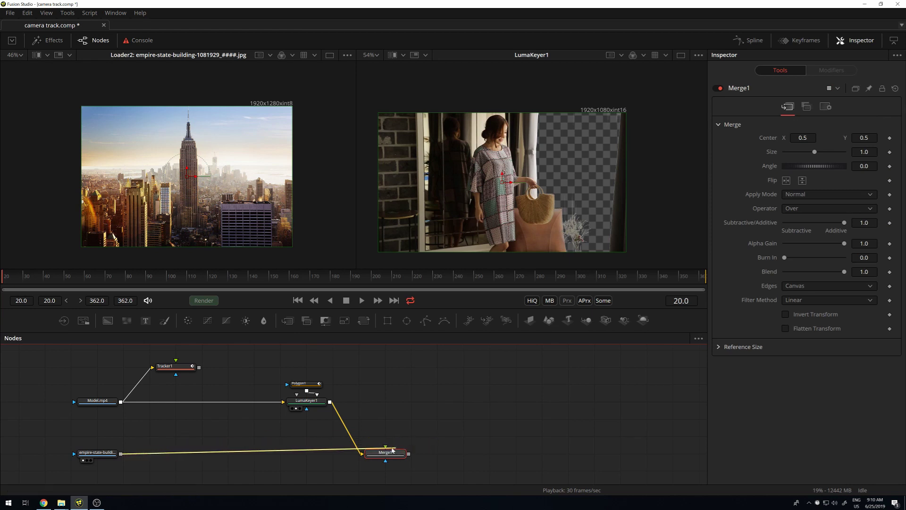
pyautogui.moveTo(386, 447); pyautogui.dragTo(387, 448)
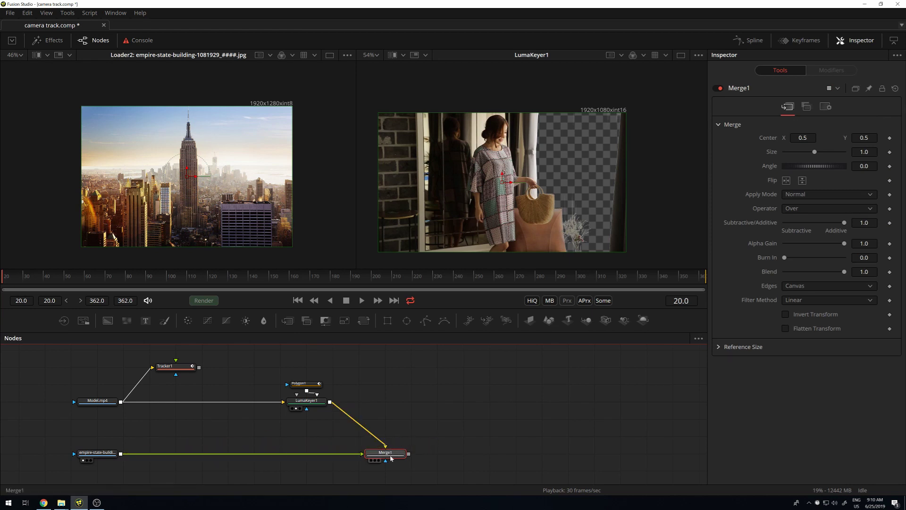
pyautogui.press('2')
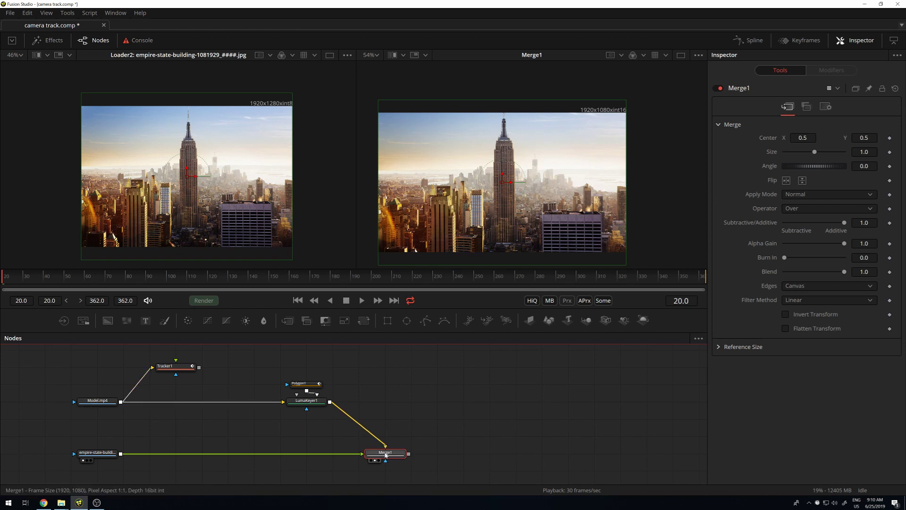
pyautogui.hotkey('ctrl', 't')
pyautogui.click(554, 383)
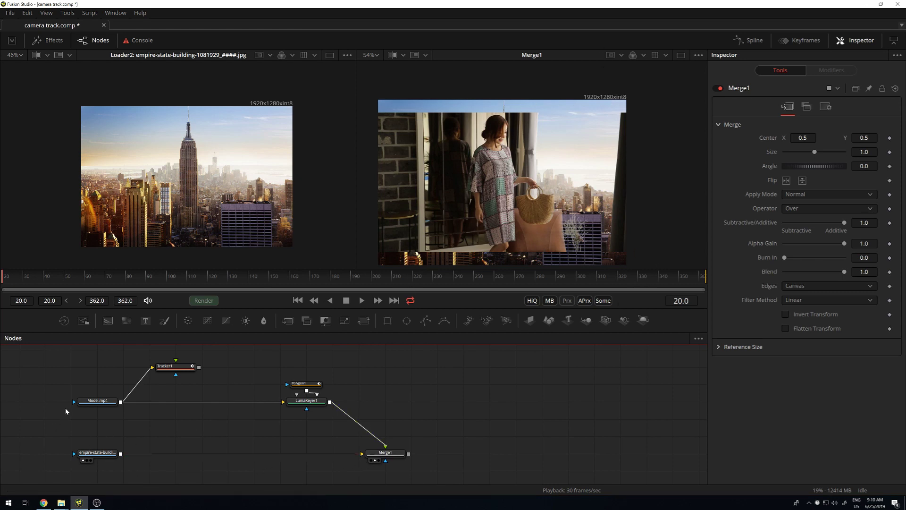
pyautogui.click(97, 400)
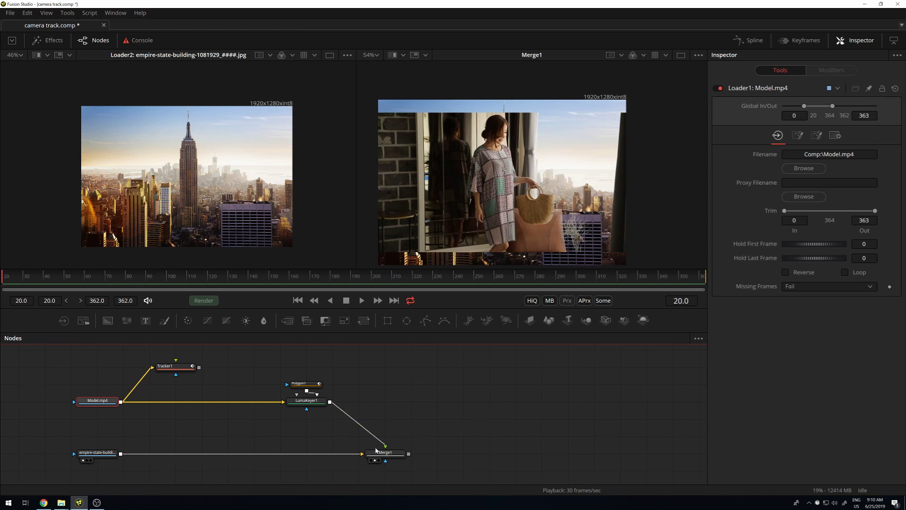
# Connect Model.mp4 to Merge1's foreground and LumaKeyer1's output to Merge1's Effect Mask.
pyautogui.moveTo(121, 402); pyautogui.dragTo(385, 446)
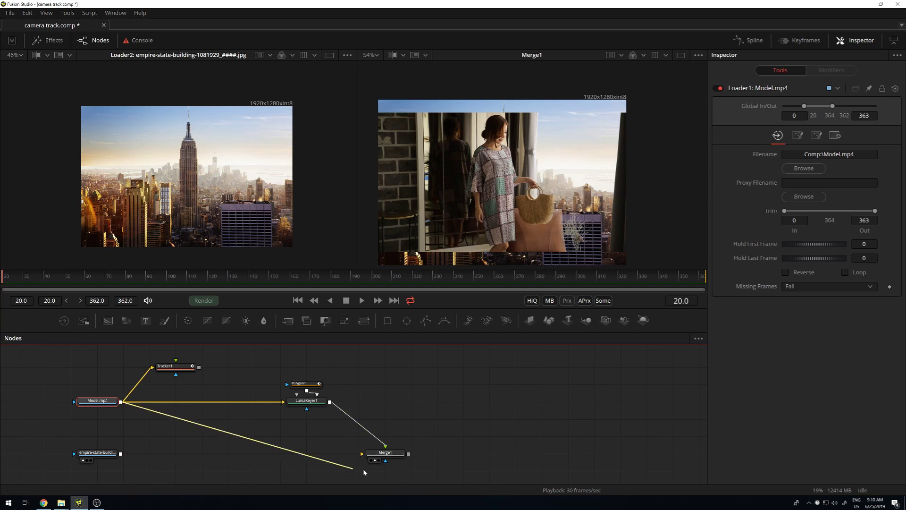
pyautogui.click(392, 454)
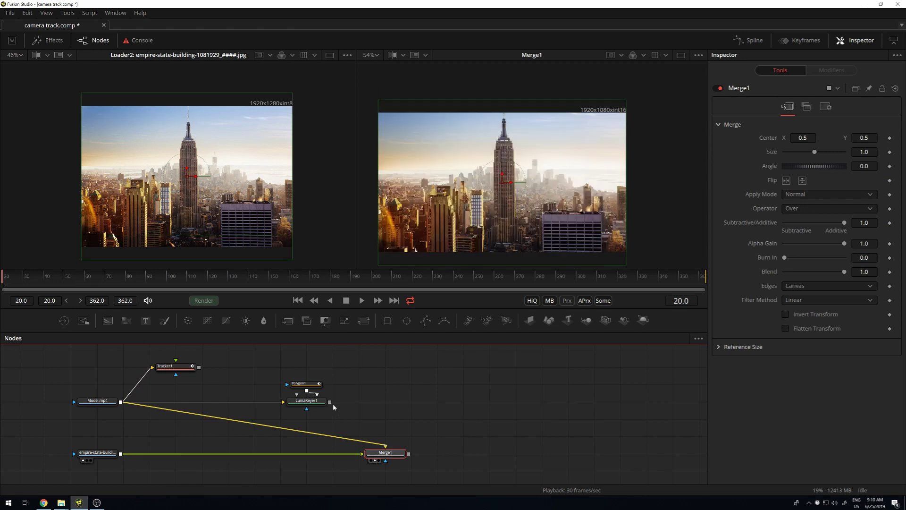
pyautogui.moveTo(307, 401); pyautogui.dragTo(315, 111)
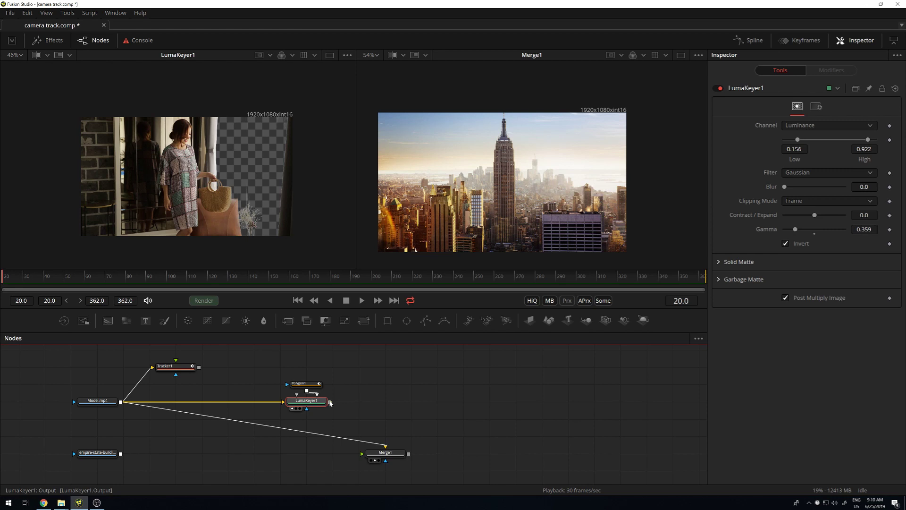
pyautogui.moveTo(330, 403); pyautogui.dragTo(385, 461)
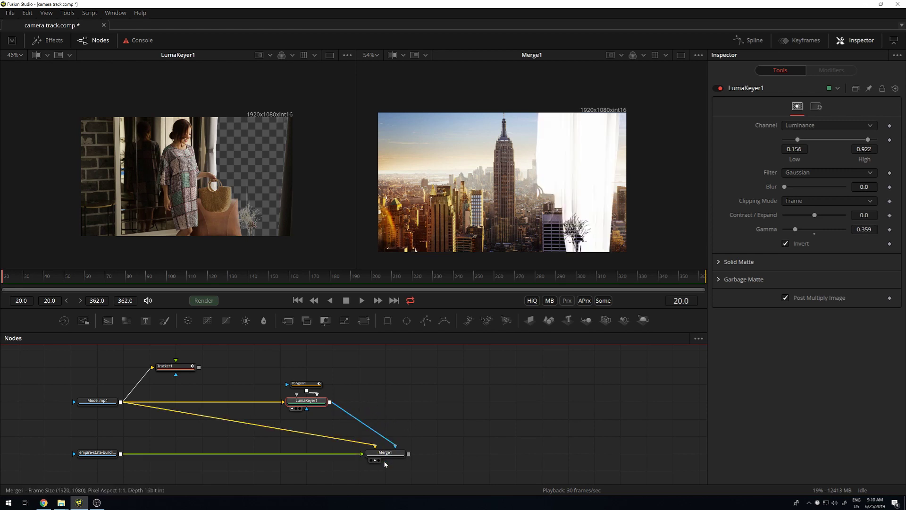
pyautogui.click(394, 456)
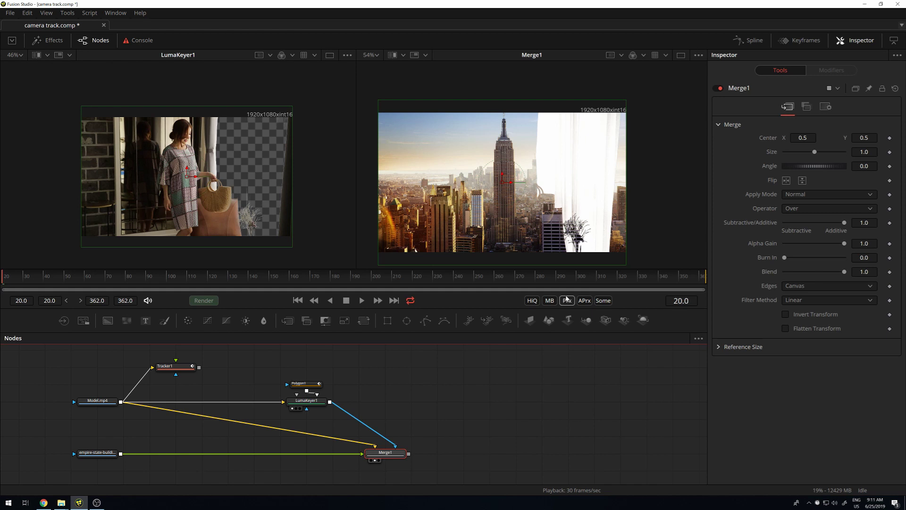
# Invert Merge1's mask, undo a trial background offset, and move the empire-state loader node left.
pyautogui.click(826, 106)
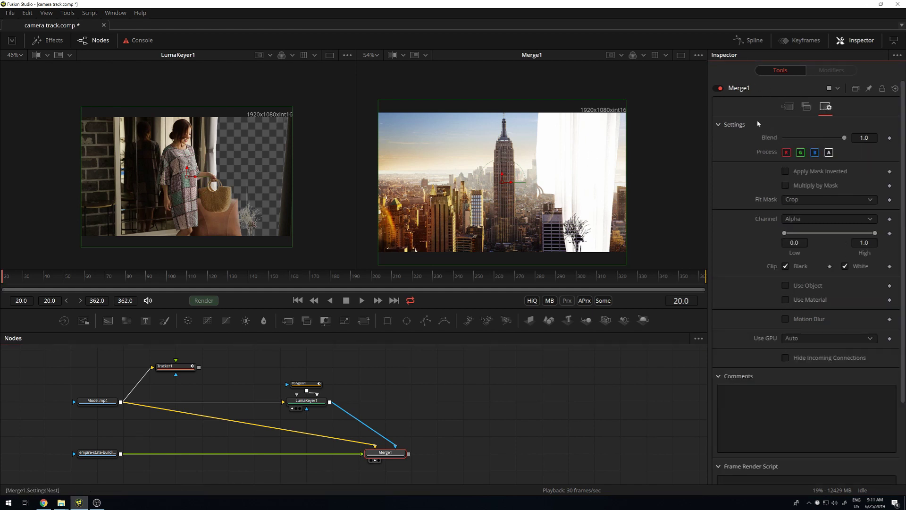
pyautogui.click(824, 172)
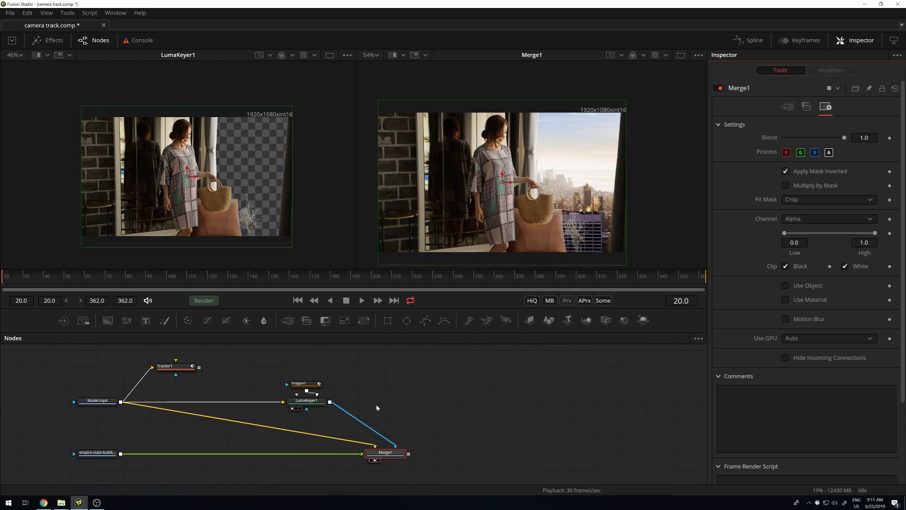
pyautogui.click(97, 452)
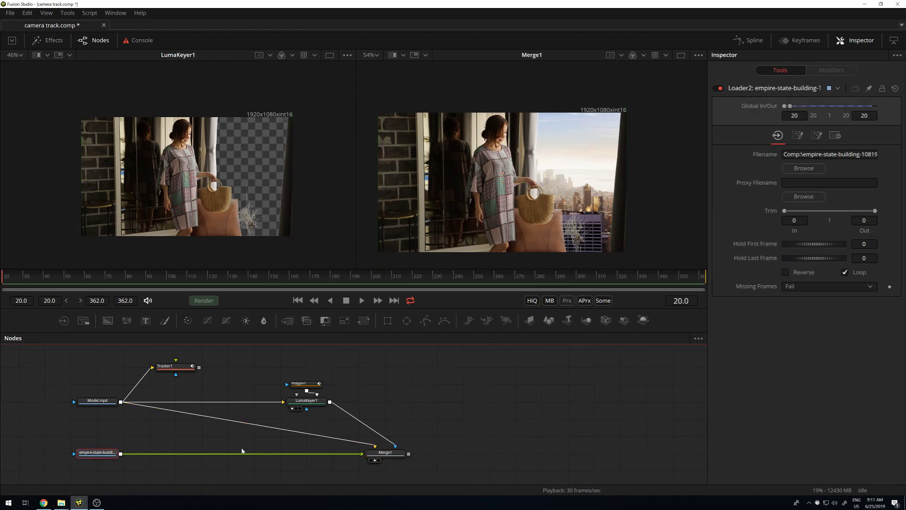
pyautogui.click(385, 457)
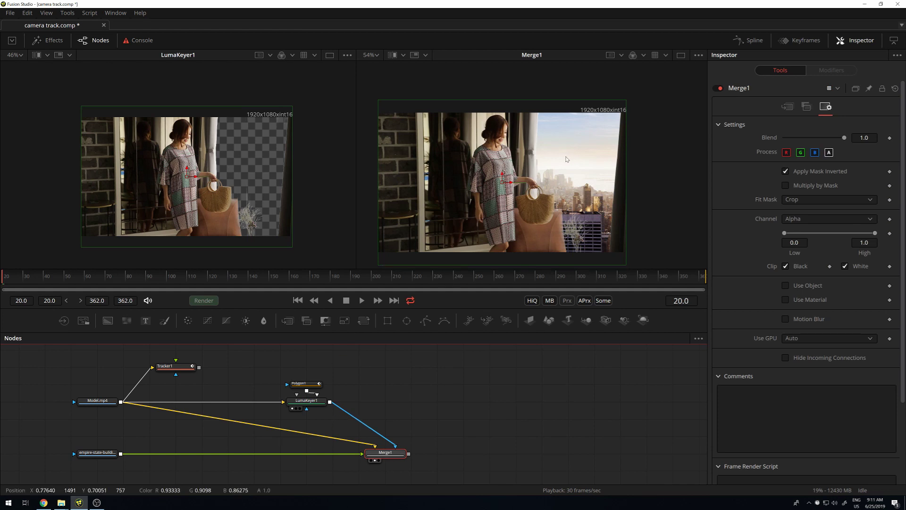
pyautogui.moveTo(504, 190)
pyautogui.mouseDown()
pyautogui.moveTo(571, 185)
pyautogui.moveTo(562, 185)
pyautogui.mouseUp()
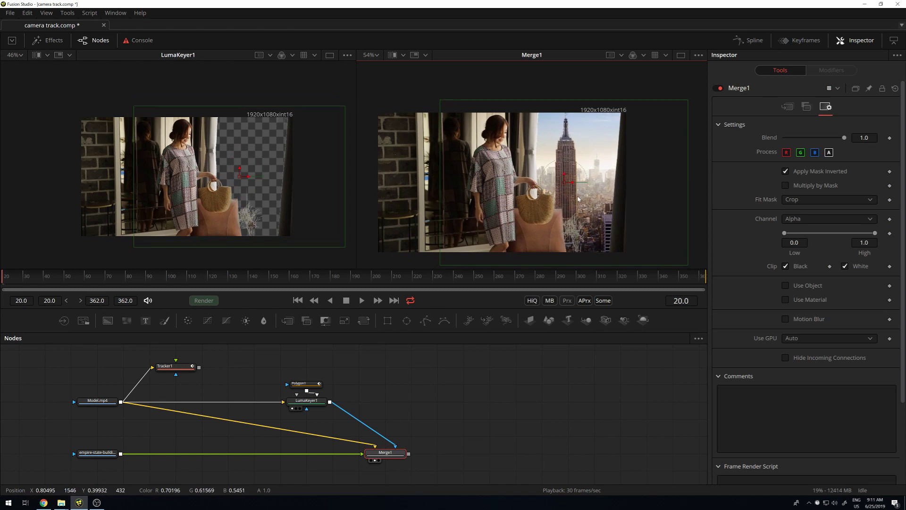
pyautogui.hotkey('ctrl', 'z')
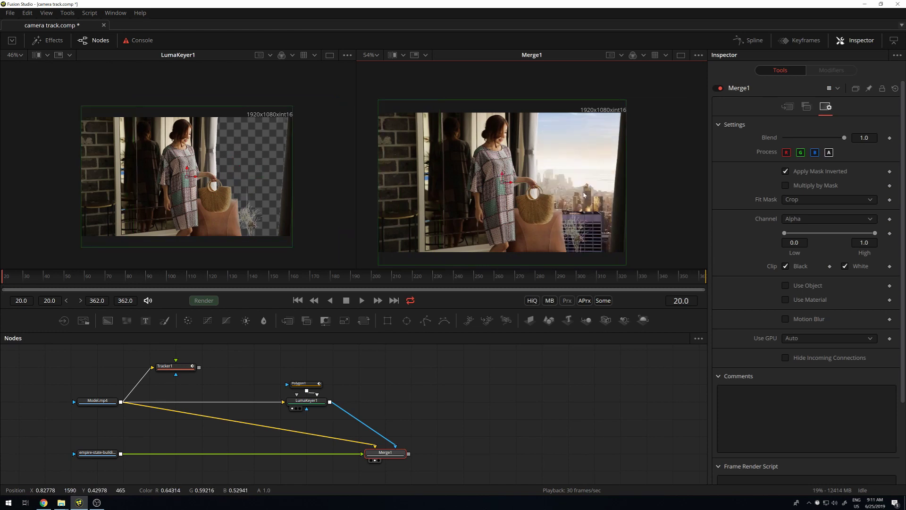
pyautogui.moveTo(88, 453); pyautogui.dragTo(61, 453)
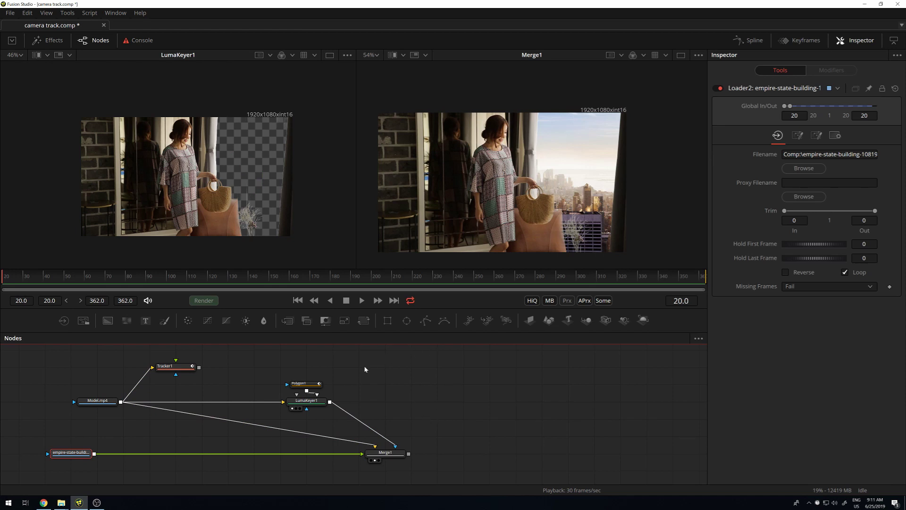
# Insert Transform1 after the skyline loader, shift the Empire State into the window, and set Size to 1.13.
pyautogui.click(362, 324)
pyautogui.moveTo(143, 454); pyautogui.dragTo(200, 454)
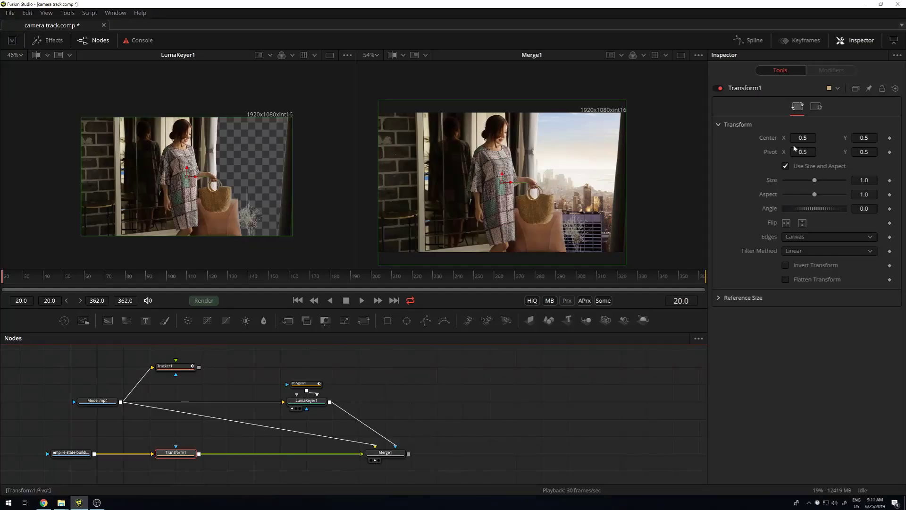
pyautogui.moveTo(504, 182); pyautogui.dragTo(568, 184)
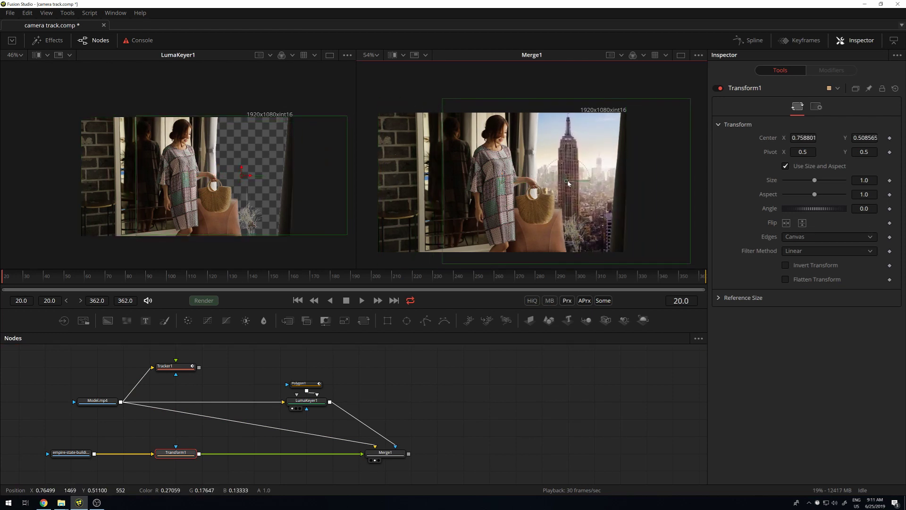
pyautogui.moveTo(816, 181); pyautogui.dragTo(817, 180)
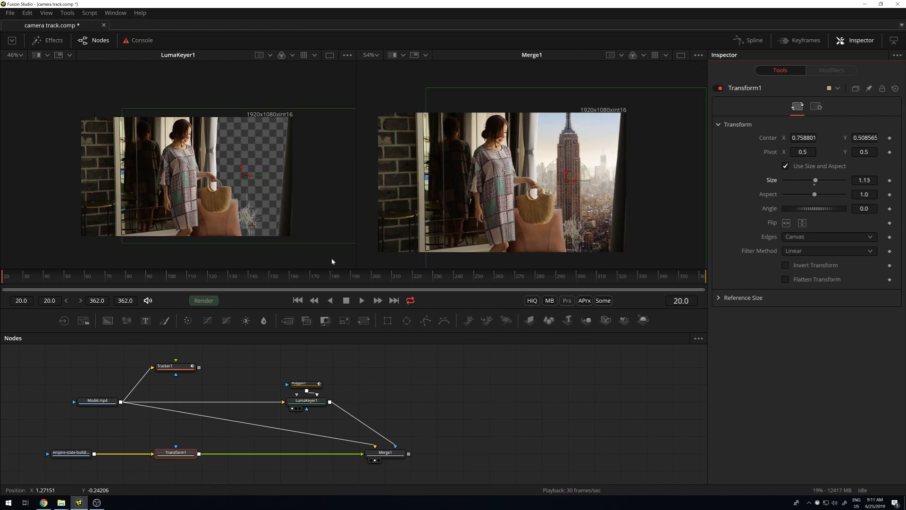
pyautogui.click(5, 277)
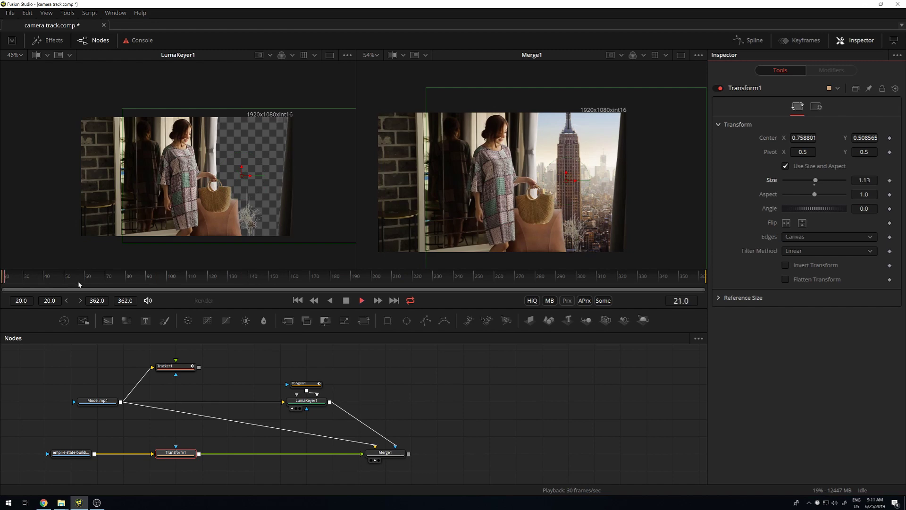
# Play the composite to frame 90 to check the skyline against the camera, then return to the first frame.
pyautogui.hotkey('ctrl', 'f')
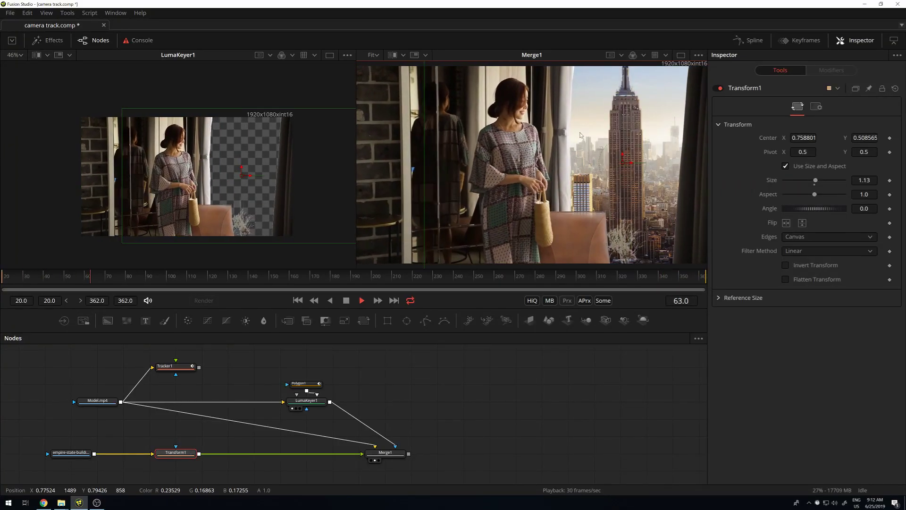
pyautogui.press('space')
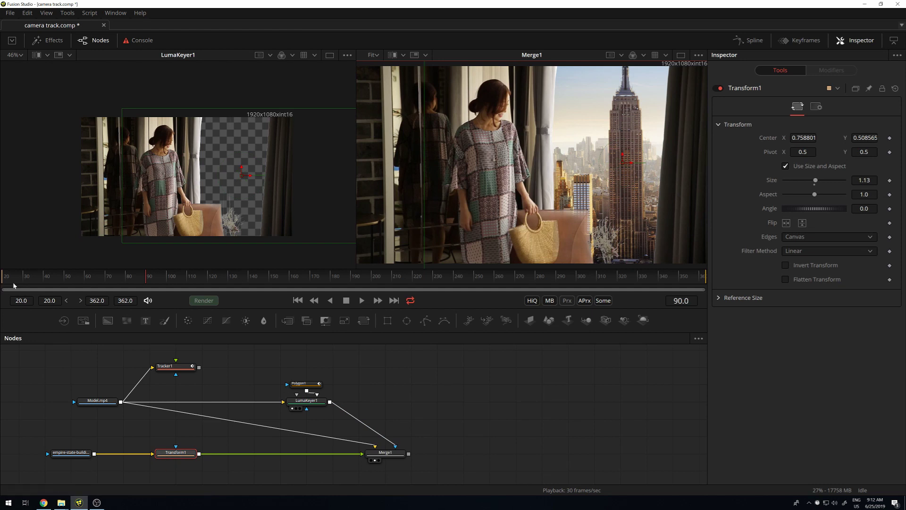
pyautogui.press('Home')
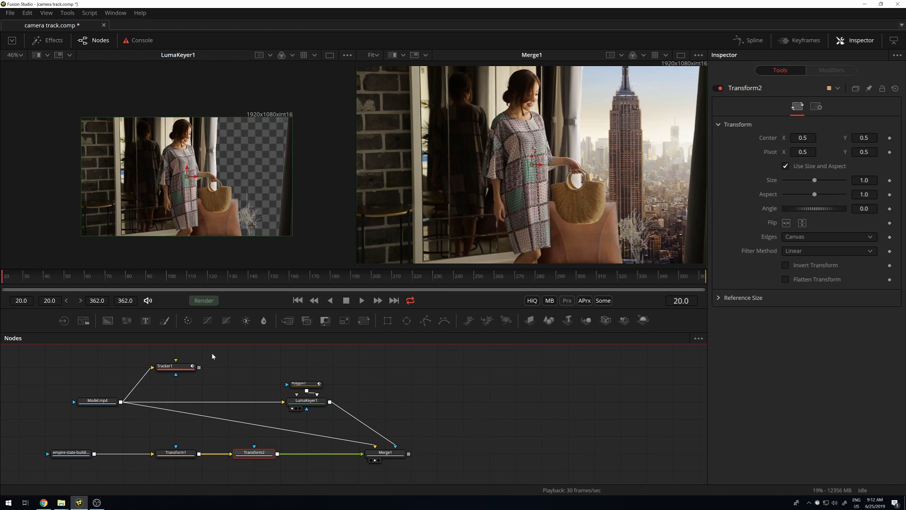
pyautogui.moveTo(300, 384)
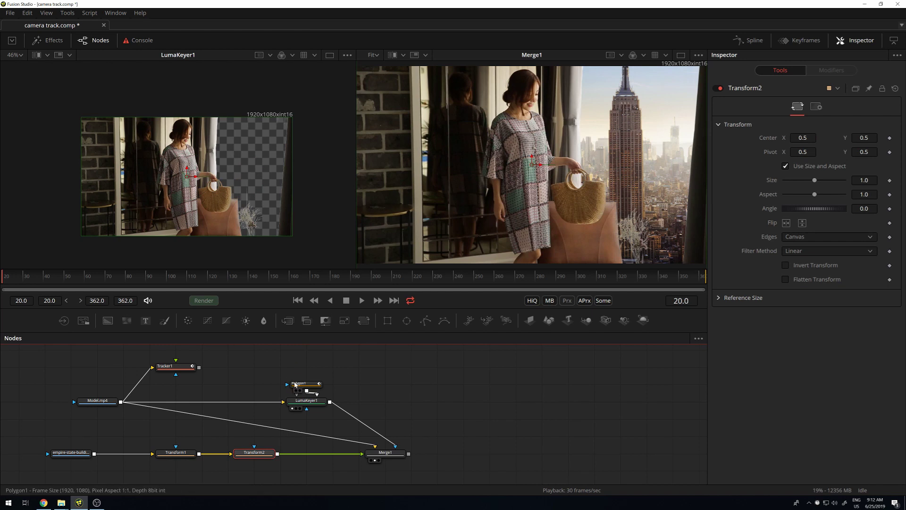
# Link Transform2's Center to Tracker1's Unsteady Position and play back the tracked composite.
pyautogui.rightClick(769, 139)
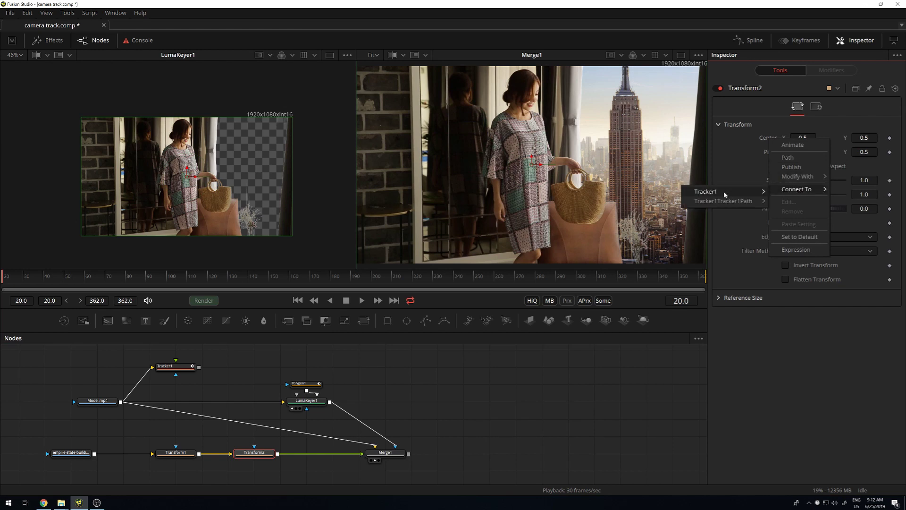
pyautogui.moveTo(706, 191)
pyautogui.click(826, 255)
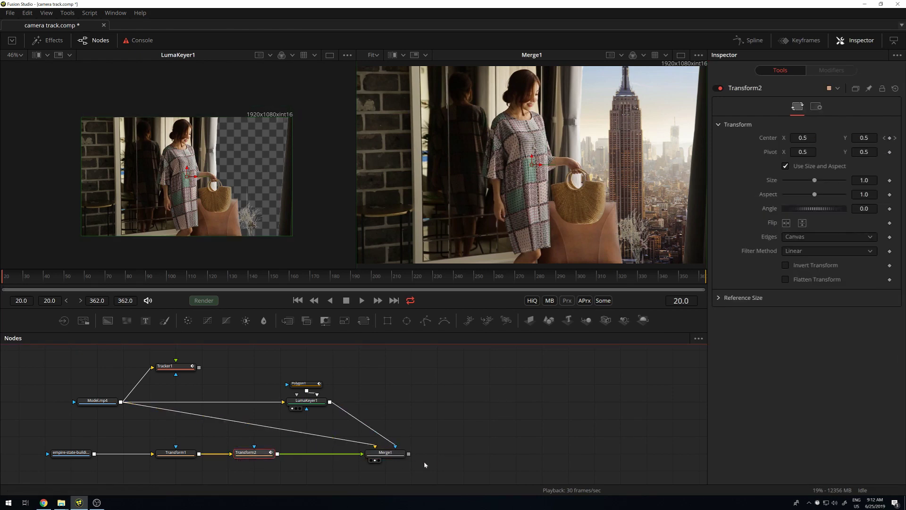
pyautogui.click(398, 454)
pyautogui.press('space')
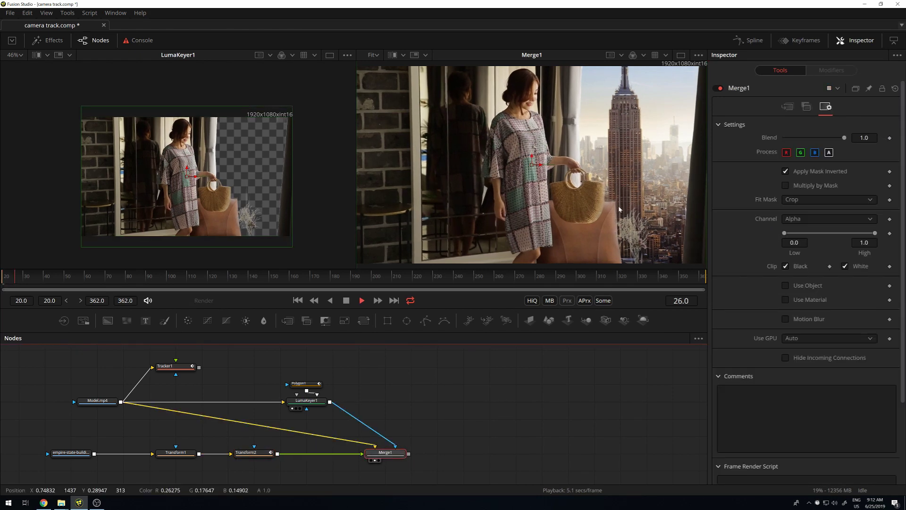
pyautogui.scroll(-2, 624, 178)
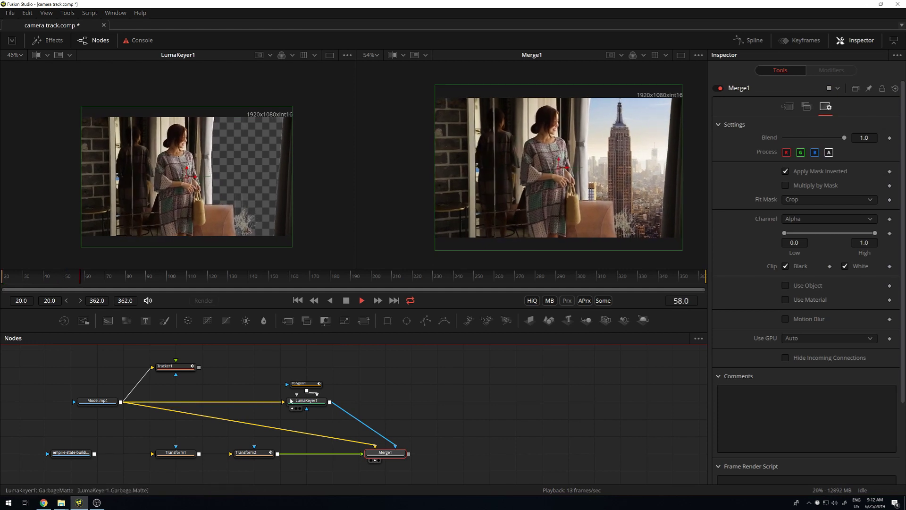
pyautogui.click(253, 454)
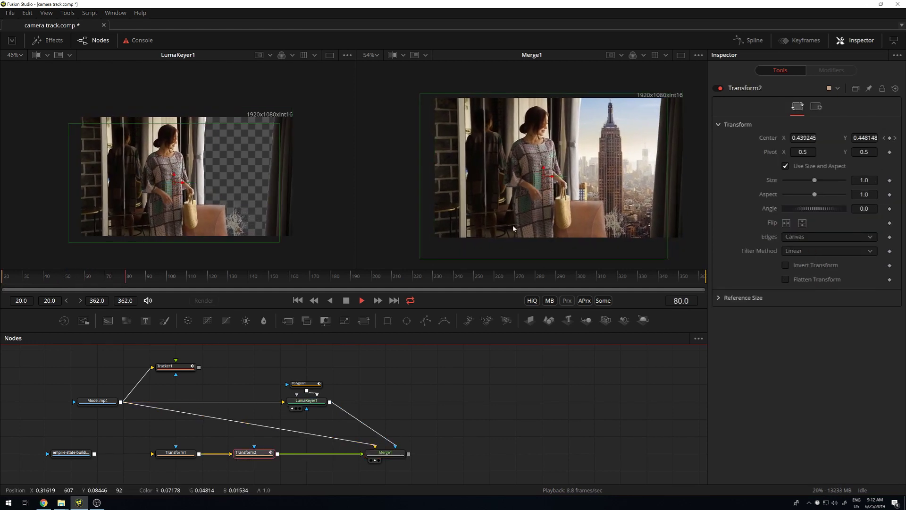
# Rename the Transform2 node to Match_Move with F2.
pyautogui.press('F2')
pyautogui.write('Match_Mov')
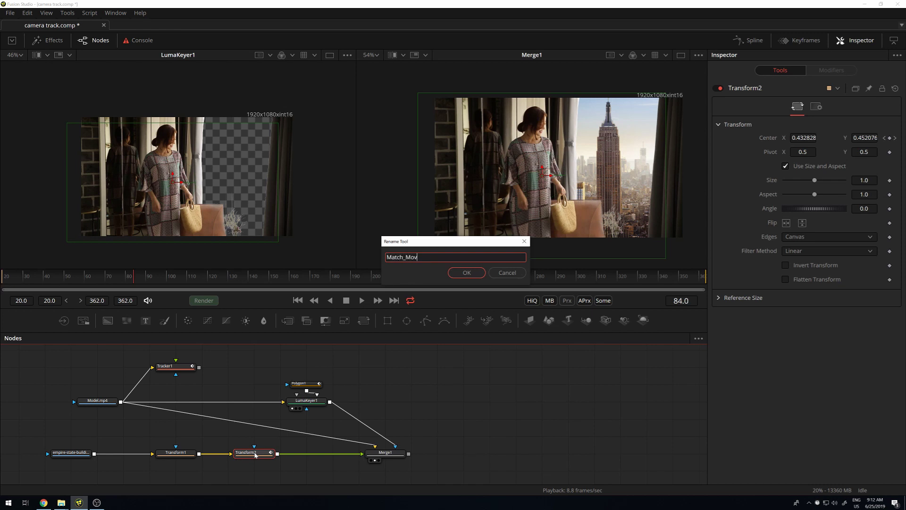
pyautogui.write('e')
pyautogui.press('Return')
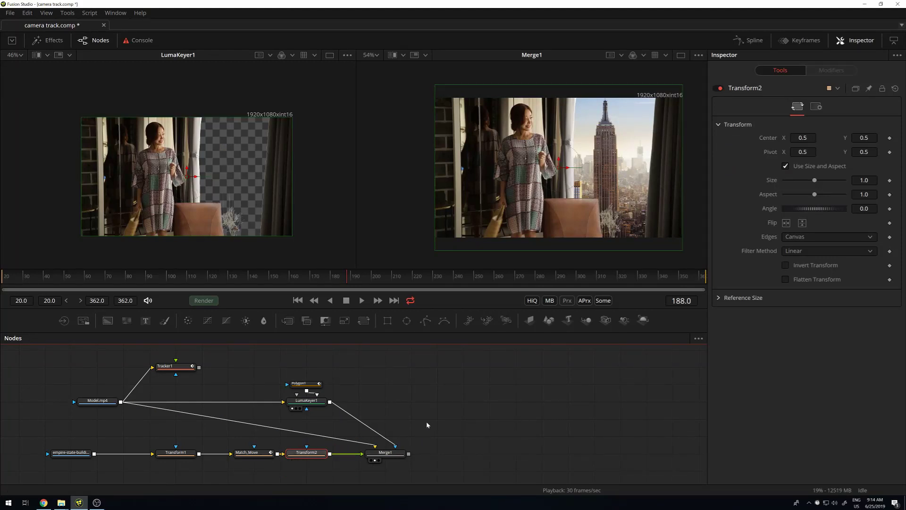
# Reduce Transform2's Size to 0.77 while playing through the shot to check the fake parallax.
pyautogui.scroll(2, 587, 161)
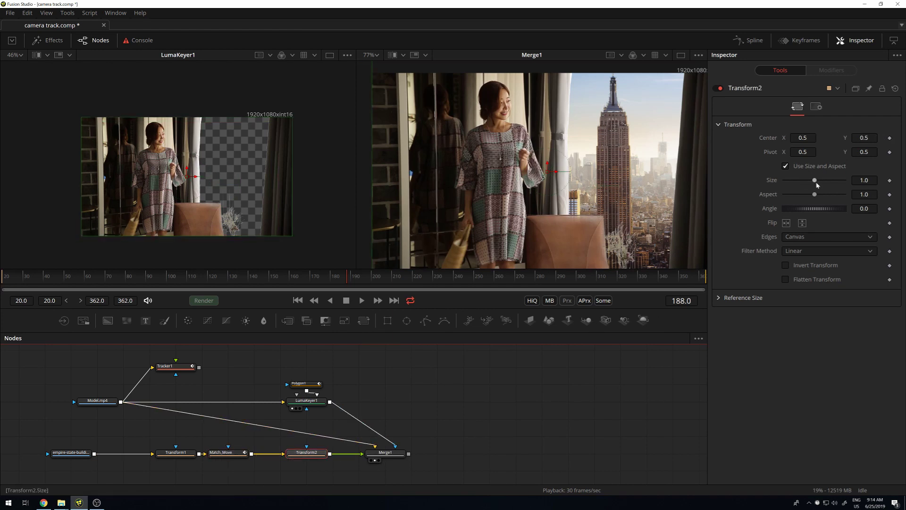
pyautogui.moveTo(814, 181); pyautogui.dragTo(812, 182)
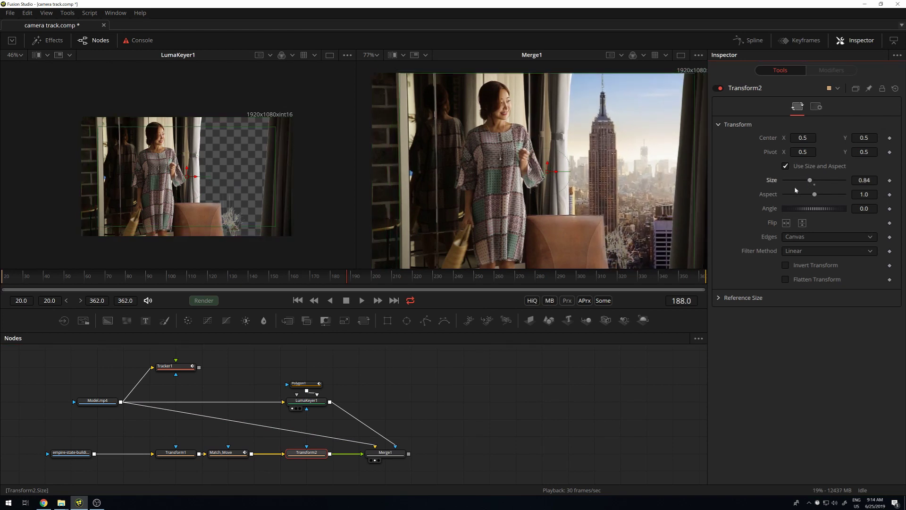
pyautogui.press('space')
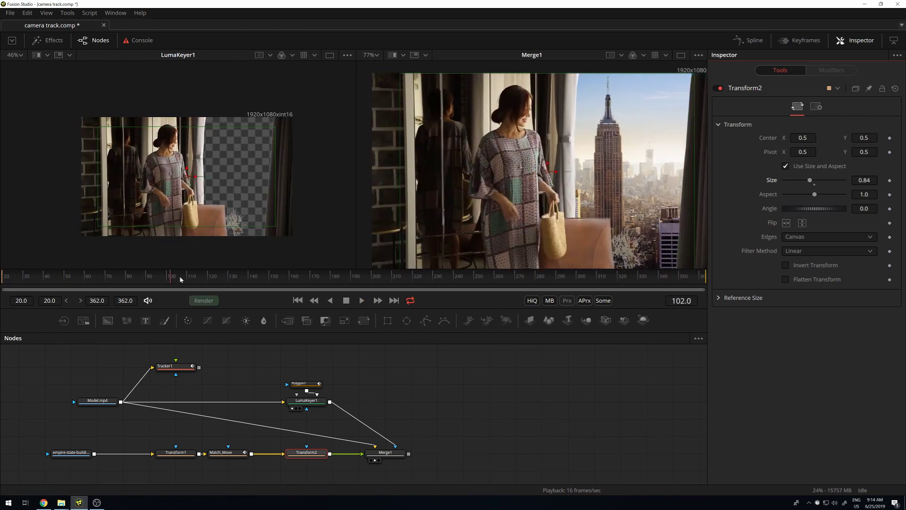
pyautogui.moveTo(180, 277)
pyautogui.mouseDown()
pyautogui.moveTo(306, 286)
pyautogui.moveTo(15, 287)
pyautogui.mouseUp()
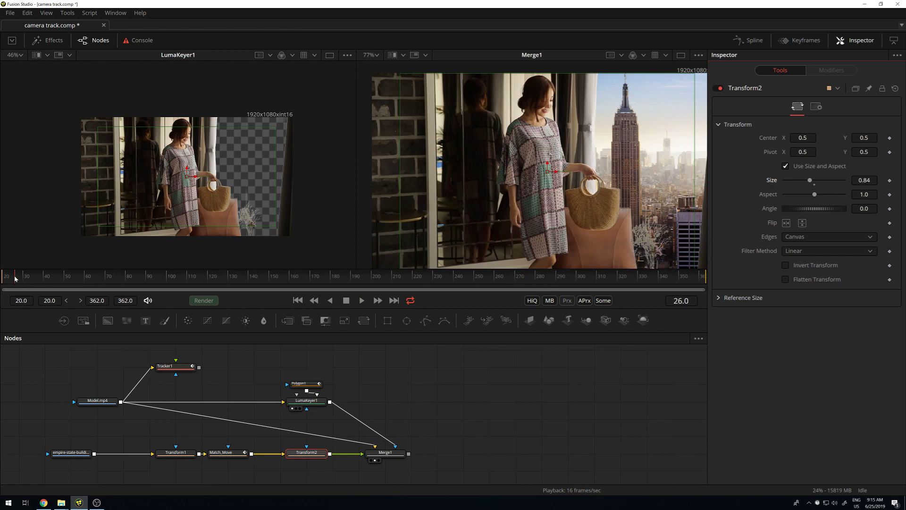
pyautogui.scroll(-1, 582, 145)
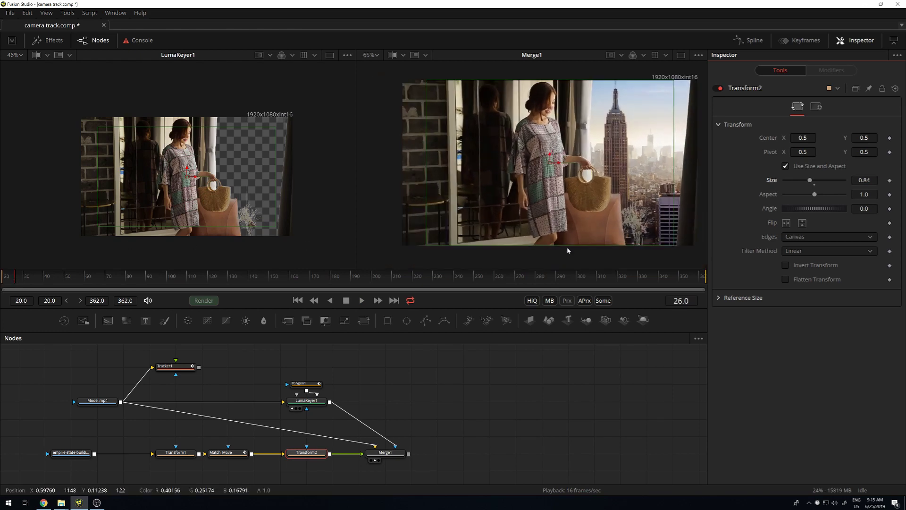
pyautogui.moveTo(443, 287)
pyautogui.mouseDown()
pyautogui.moveTo(707, 283)
pyautogui.moveTo(561, 283)
pyautogui.mouseUp()
pyautogui.moveTo(153, 268); pyautogui.dragTo(5, 279)
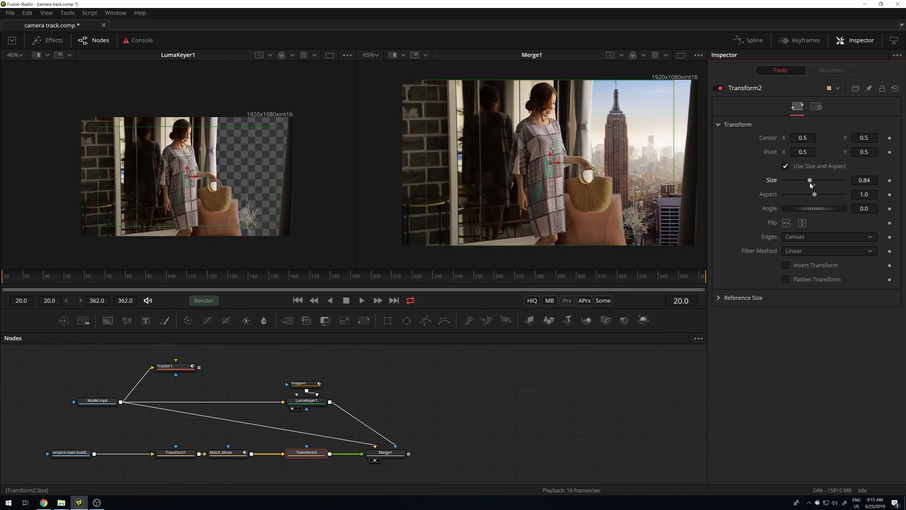
pyautogui.moveTo(810, 184); pyautogui.dragTo(809, 184)
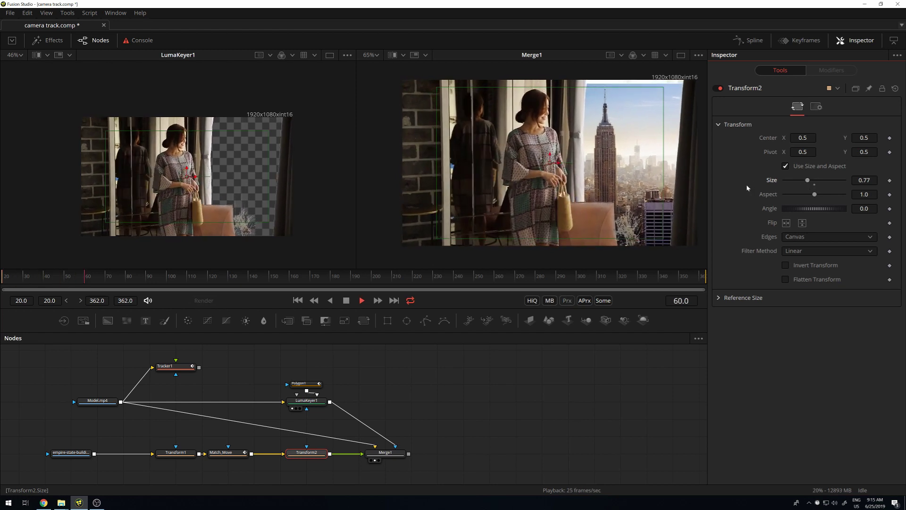
pyautogui.press('space')
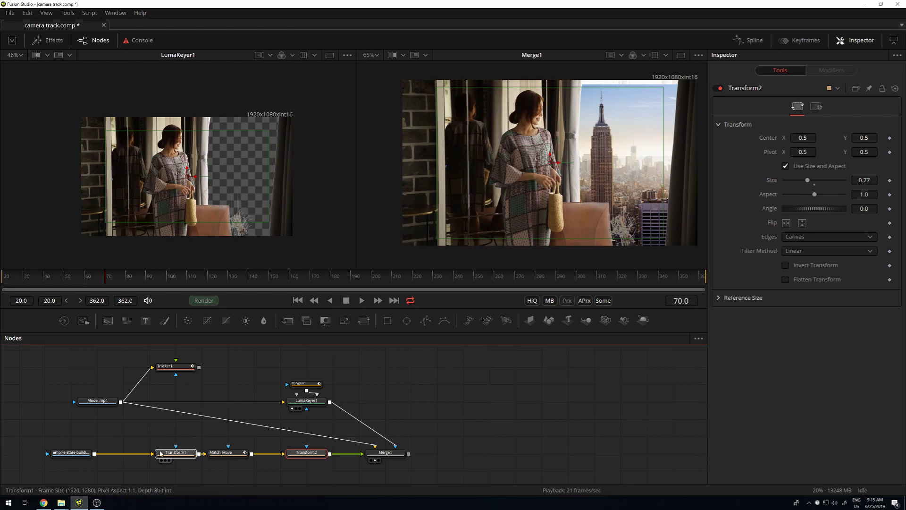
pyautogui.moveTo(161, 453); pyautogui.dragTo(135, 453)
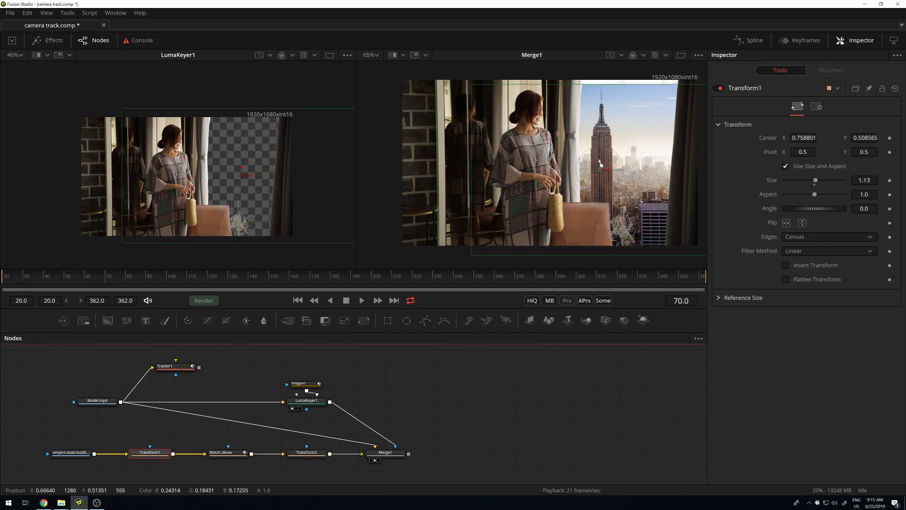
# Nudge the skyline up and raise Transform1's Size from 1.13 to about 1.282, checking playback.
pyautogui.moveTo(600, 163); pyautogui.dragTo(600, 160)
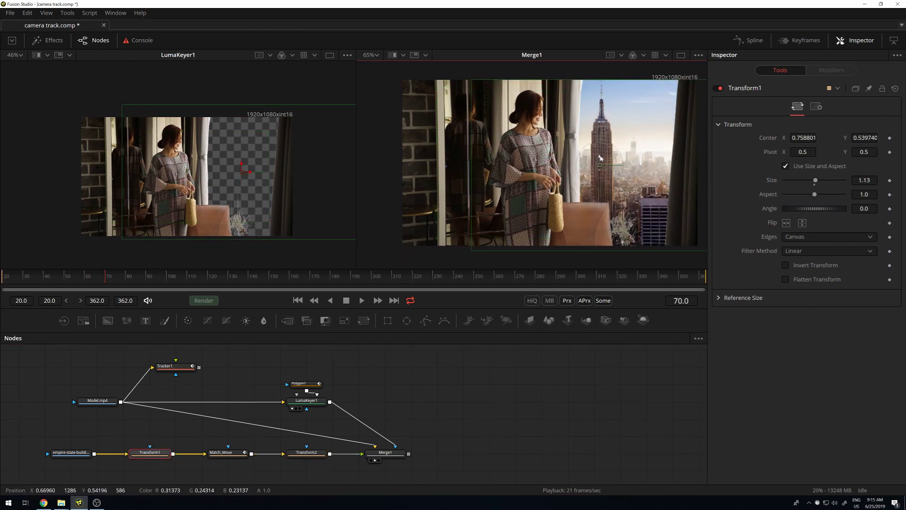
pyautogui.moveTo(598, 154); pyautogui.dragTo(602, 153)
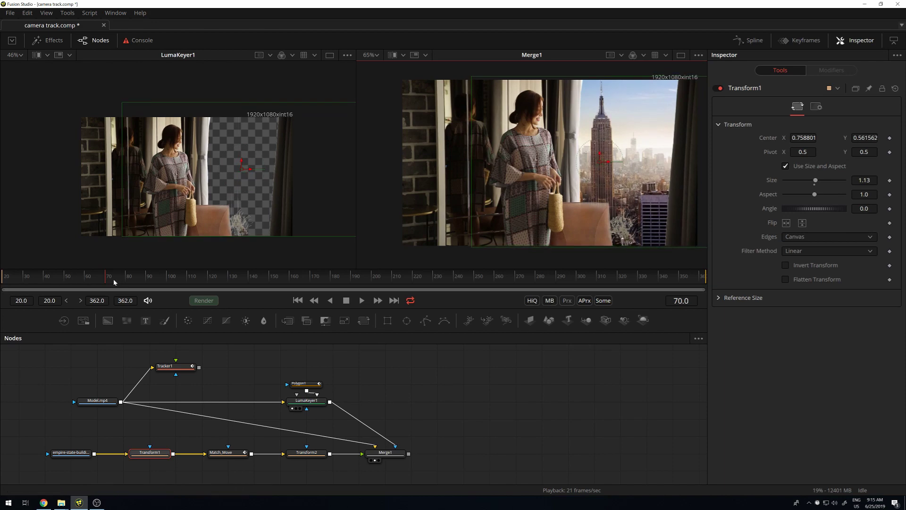
pyautogui.moveTo(114, 282); pyautogui.dragTo(6, 279)
pyautogui.press('space')
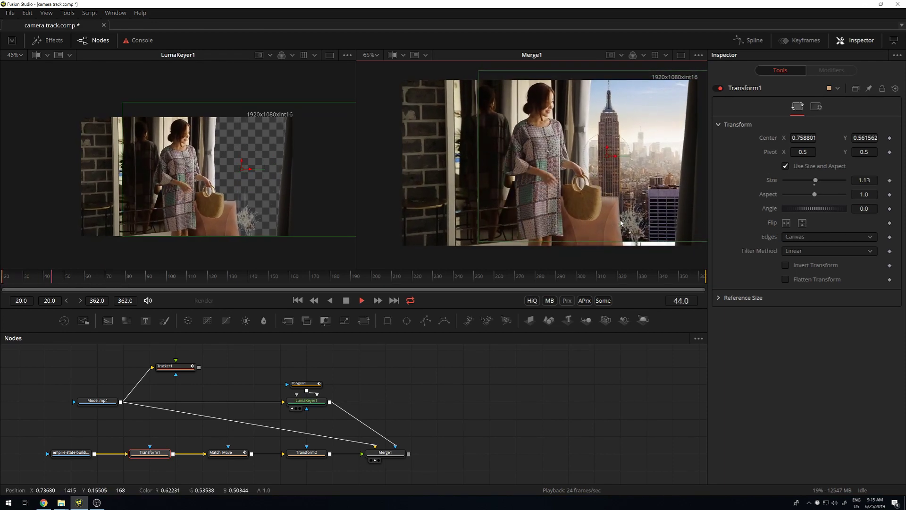
pyautogui.click(6, 284)
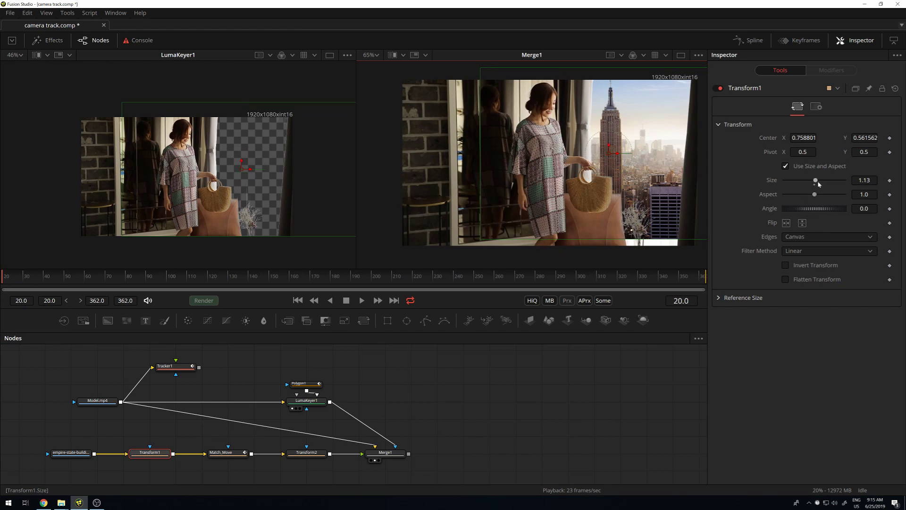
pyautogui.moveTo(816, 183); pyautogui.dragTo(815, 182)
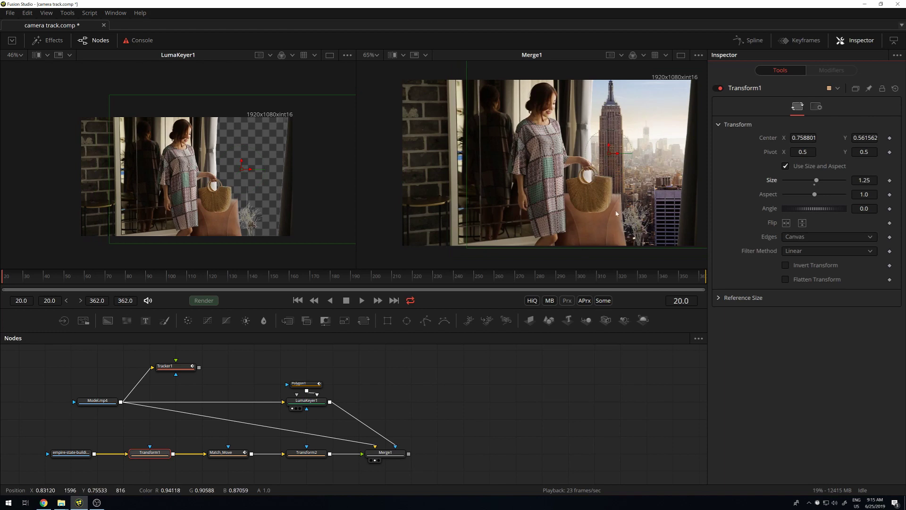
pyautogui.moveTo(817, 183); pyautogui.dragTo(817, 183)
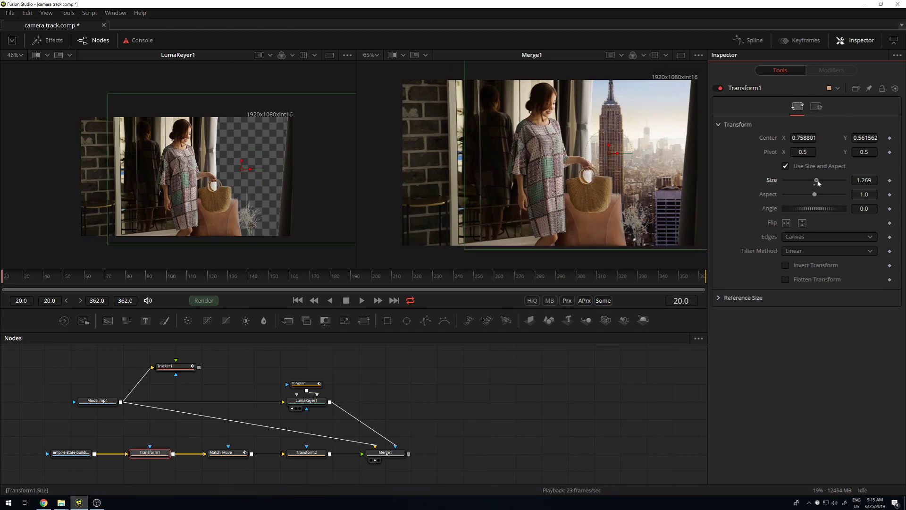
pyautogui.moveTo(117, 276); pyautogui.dragTo(541, 280)
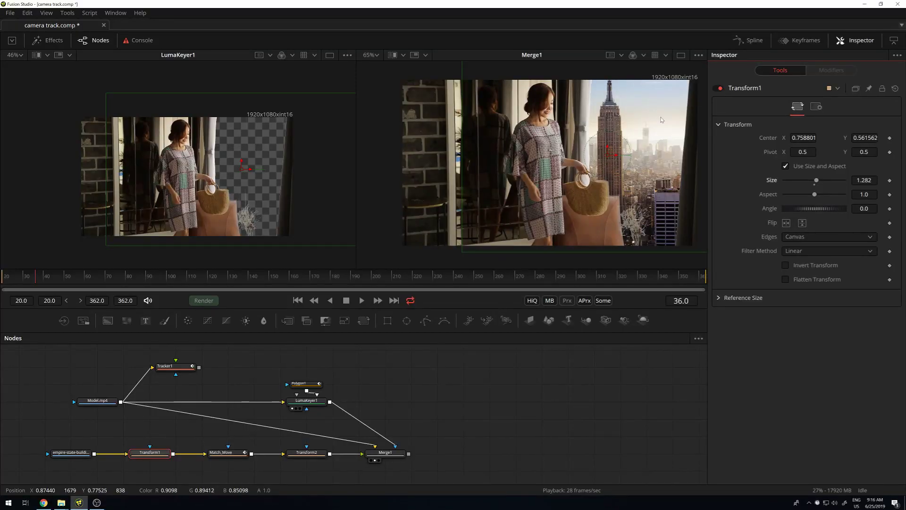
pyautogui.press('space')
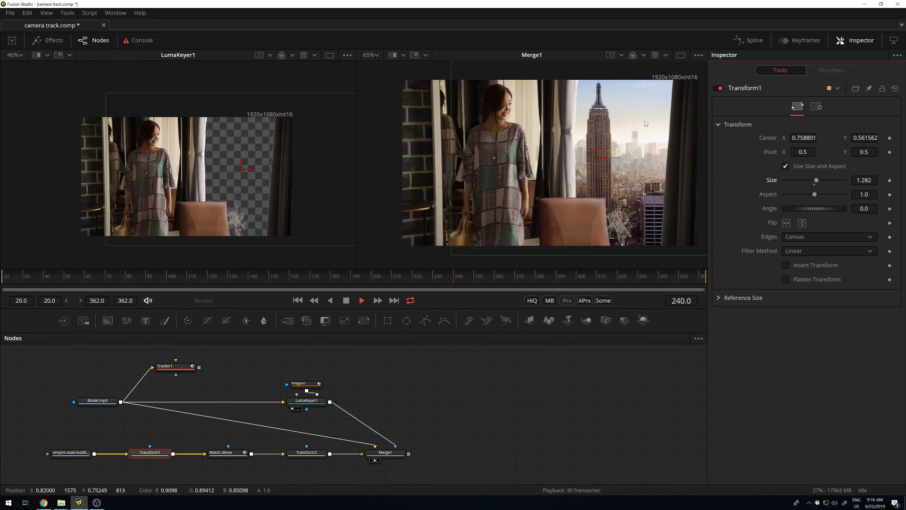
pyautogui.press('space')
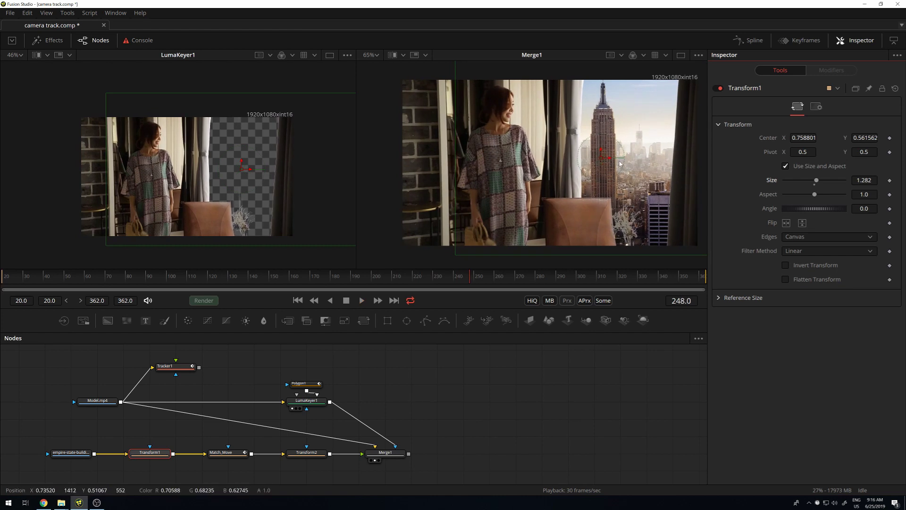
pyautogui.scroll(3, 639, 218)
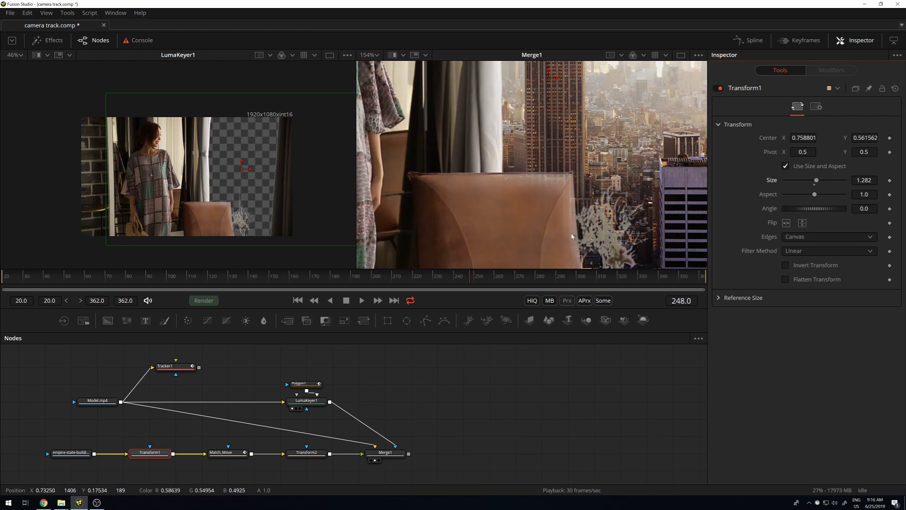
pyautogui.click(395, 458)
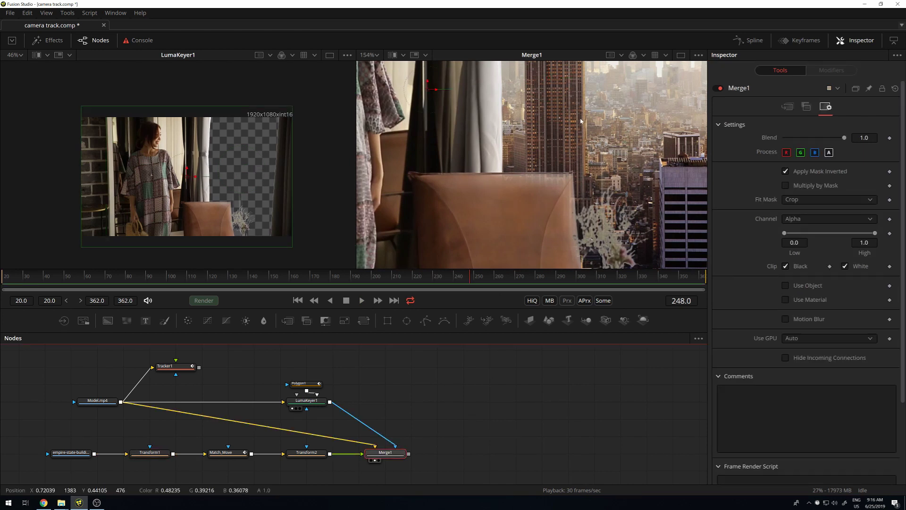
# Briefly check LumaKeyer1's settings, then bring Merge1's settings back into the Inspector.
pyautogui.scroll(-2, 580, 120)
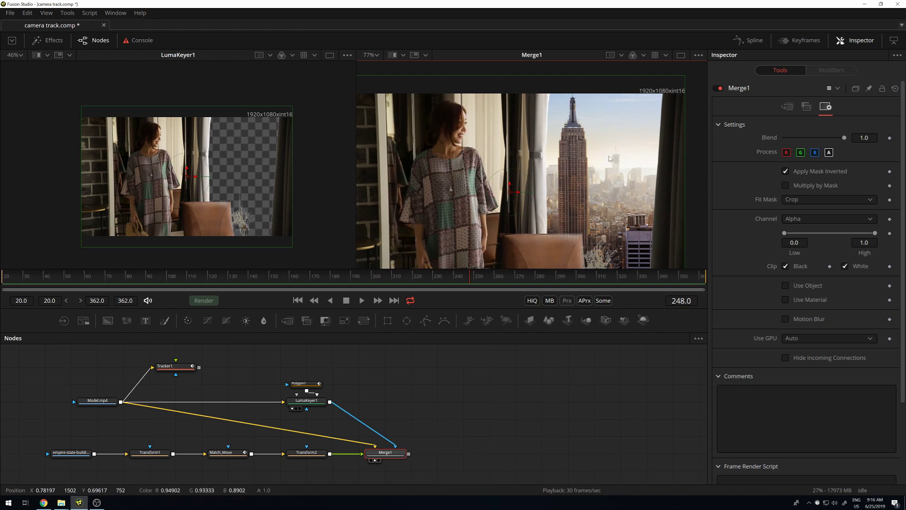
pyautogui.click(315, 404)
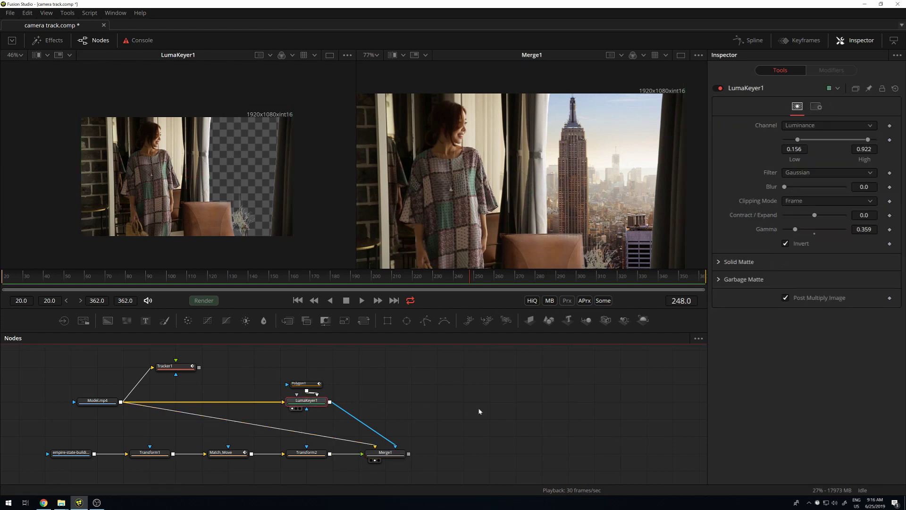
pyautogui.click(396, 456)
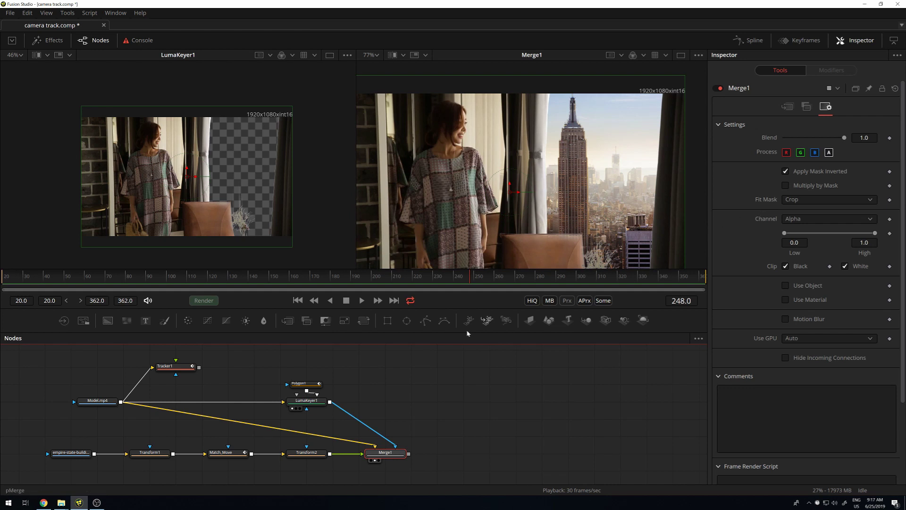
# Set Merge1's Apply Mode to Multiply with Blend about 0.504, and play the composite.
pyautogui.click(787, 109)
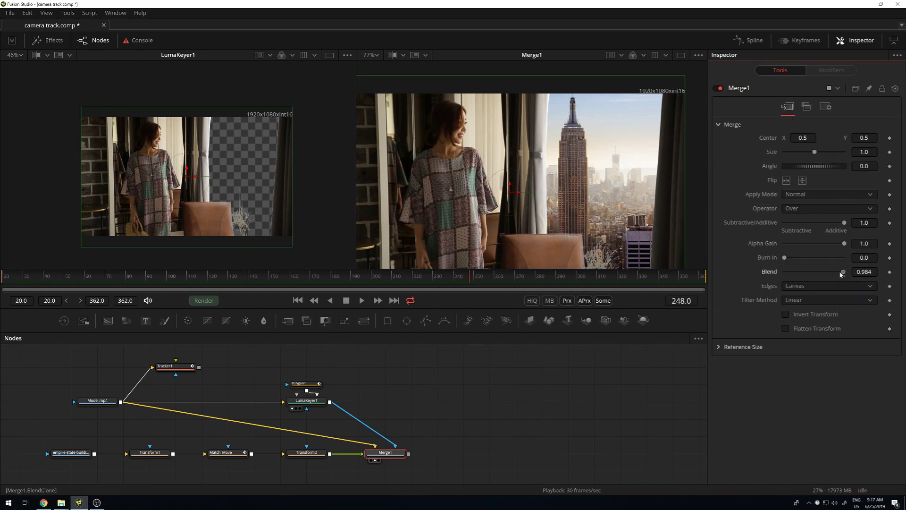
pyautogui.moveTo(841, 275); pyautogui.dragTo(781, 278)
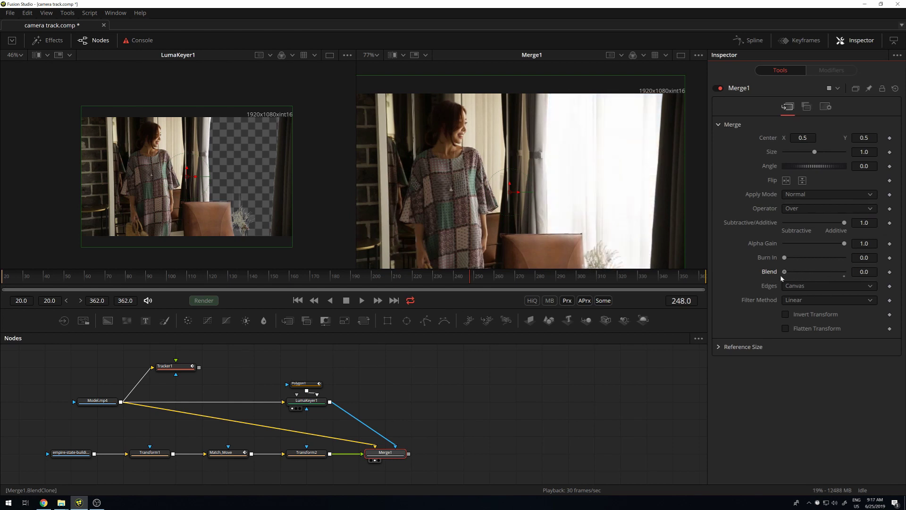
pyautogui.moveTo(773, 279)
pyautogui.mouseDown()
pyautogui.moveTo(830, 277)
pyautogui.moveTo(760, 278)
pyautogui.moveTo(824, 272)
pyautogui.mouseUp()
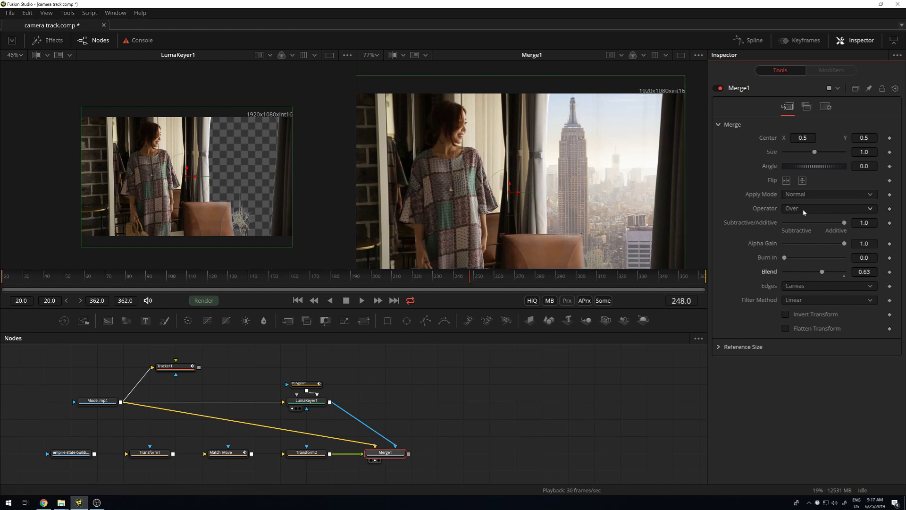
pyautogui.click(813, 194)
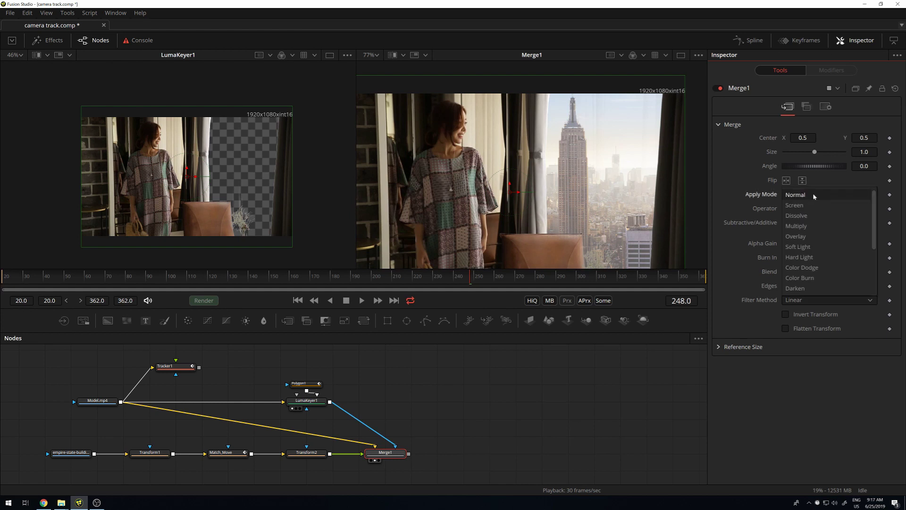
pyautogui.click(804, 226)
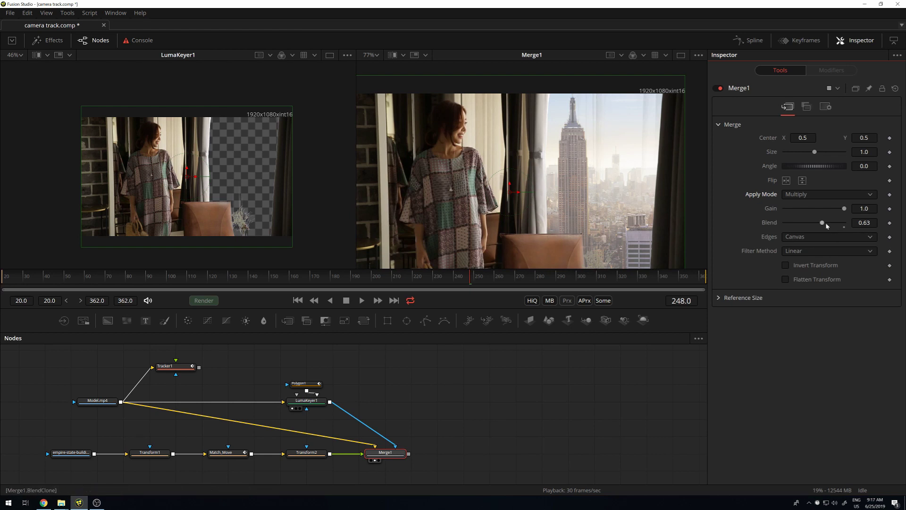
pyautogui.moveTo(823, 224); pyautogui.dragTo(817, 223)
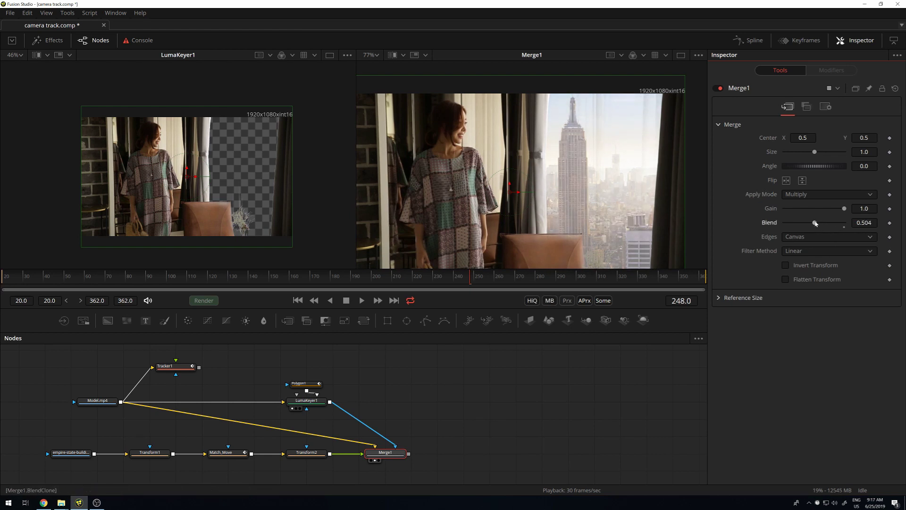
pyautogui.press('space')
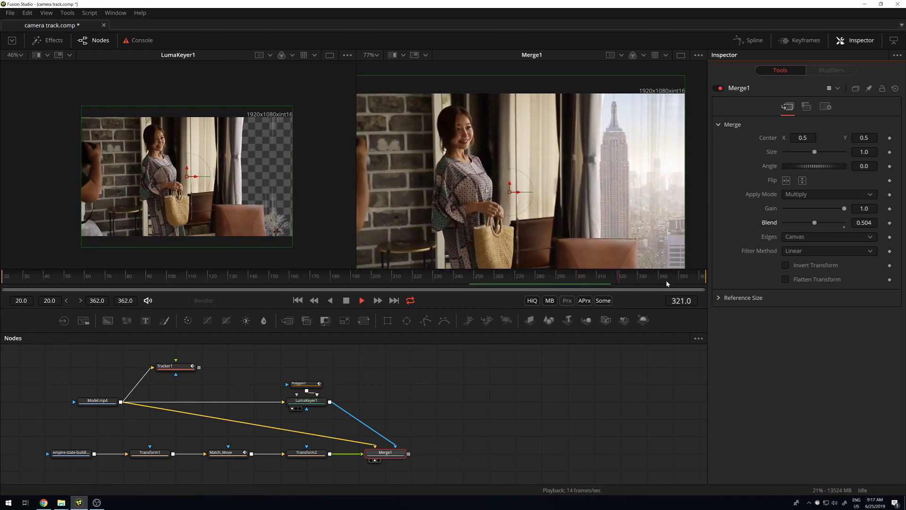
pyautogui.press('space')
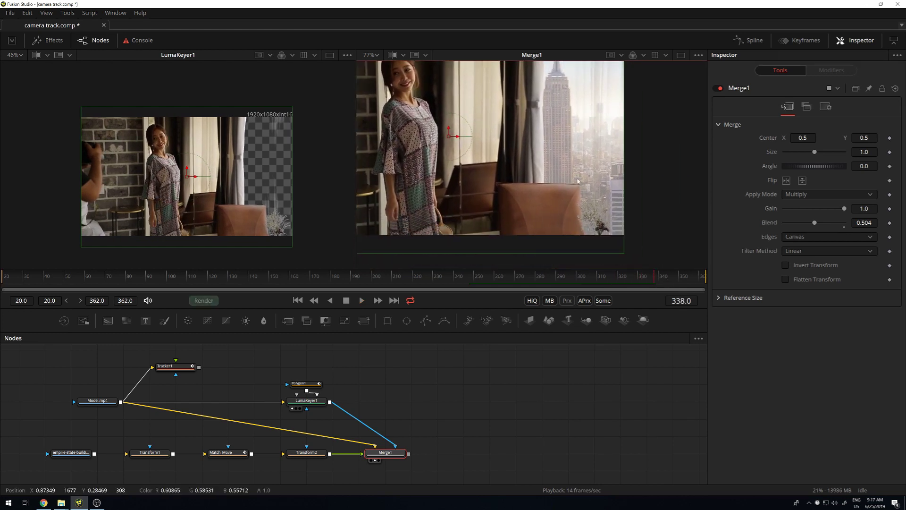
pyautogui.scroll(5, 571, 184)
pyautogui.hotkey('ctrl', 'space')
pyautogui.write('track')
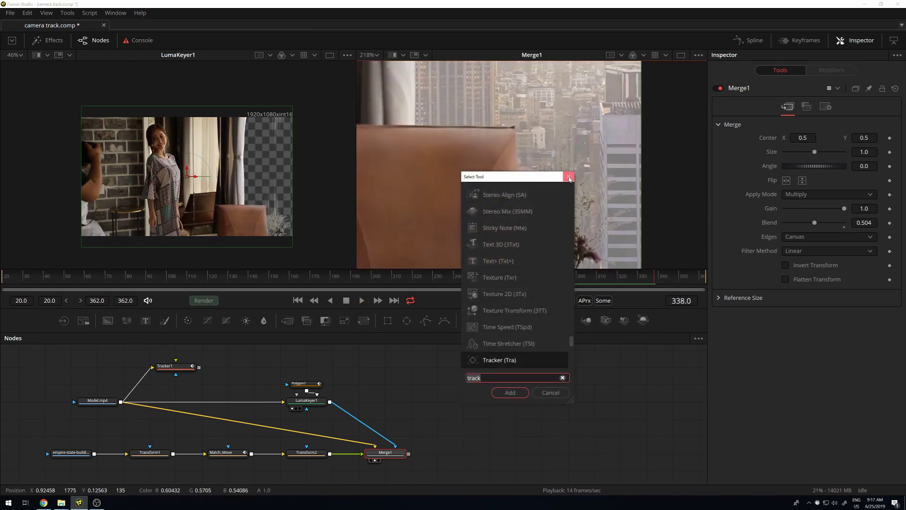
pyautogui.click(568, 178)
pyautogui.press('space')
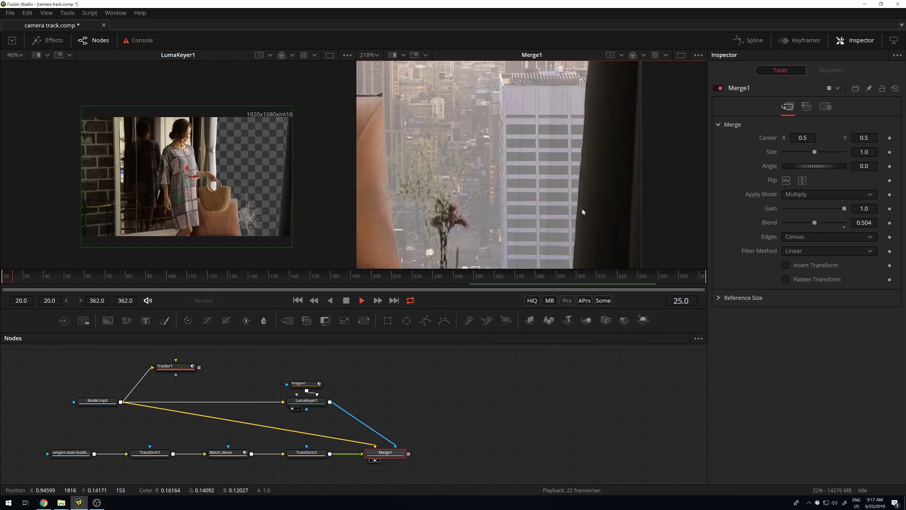
pyautogui.scroll(-2, 483, 149)
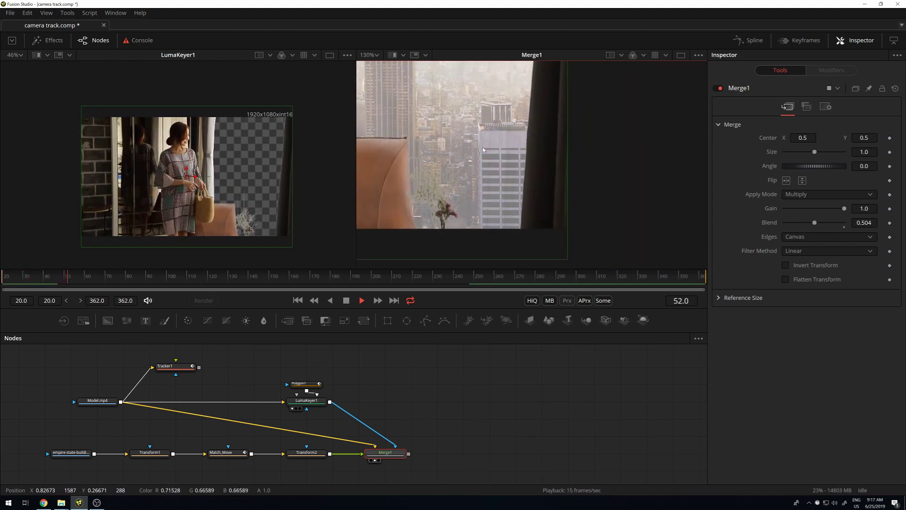
pyautogui.scroll(-1, 483, 149)
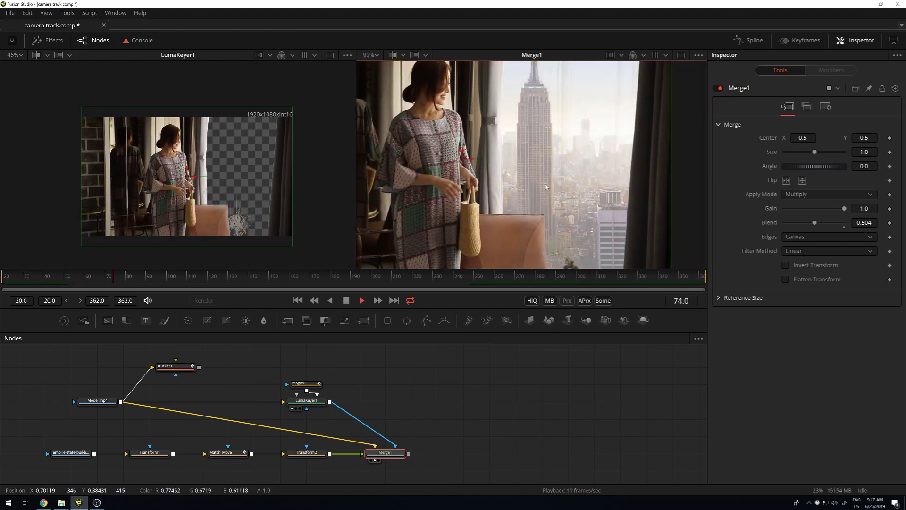
pyautogui.scroll(1, 578, 115)
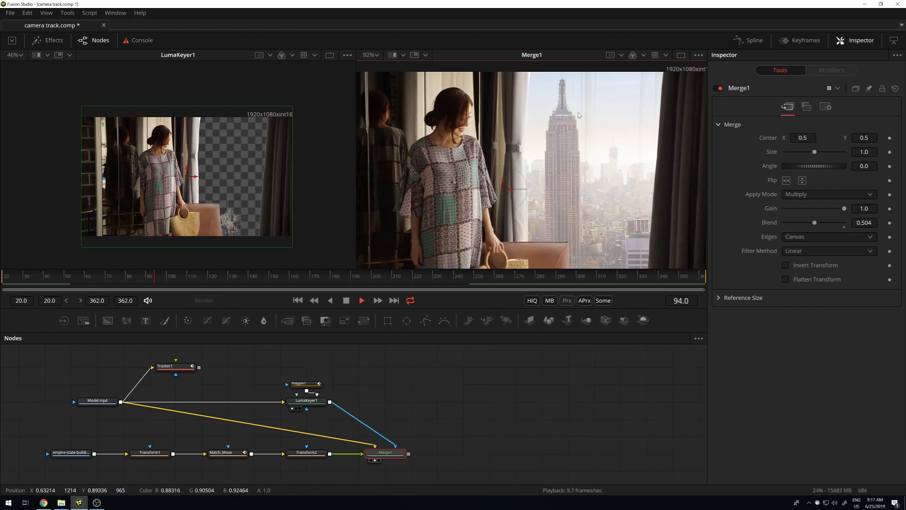
pyautogui.press('space')
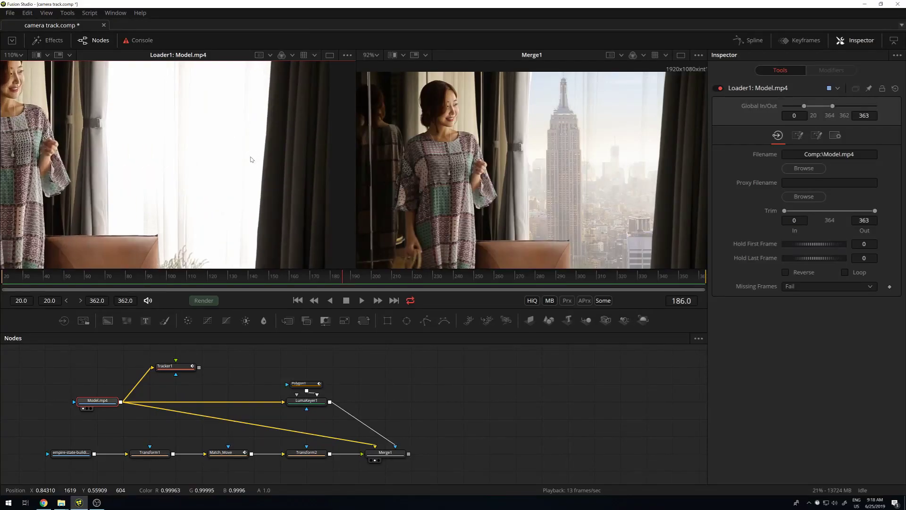
# Zoom and reposition the original Model.mp4 footage in the left viewer.
pyautogui.scroll(-2, 209, 102)
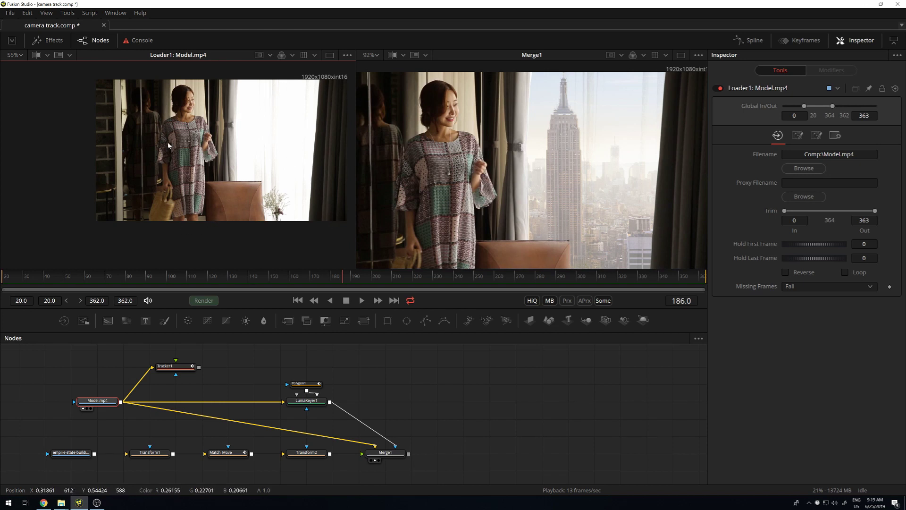
pyautogui.moveTo(168, 146); pyautogui.dragTo(203, 140)
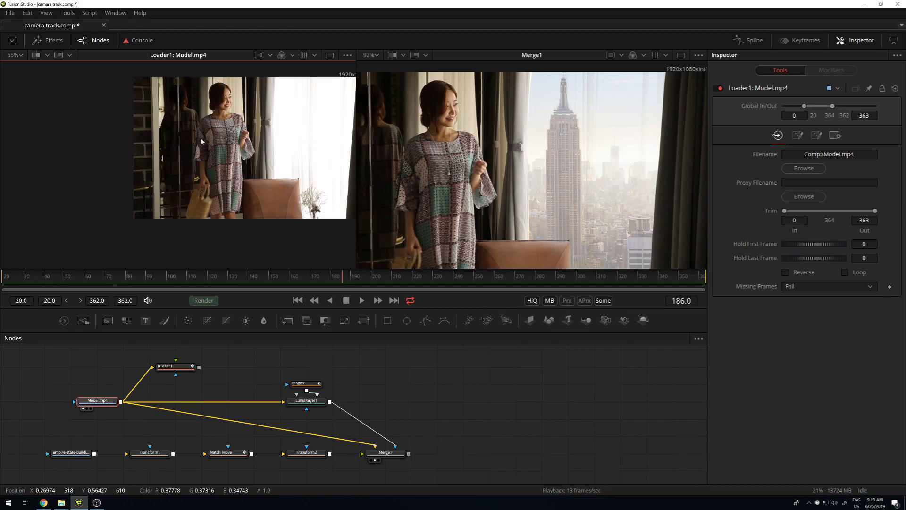